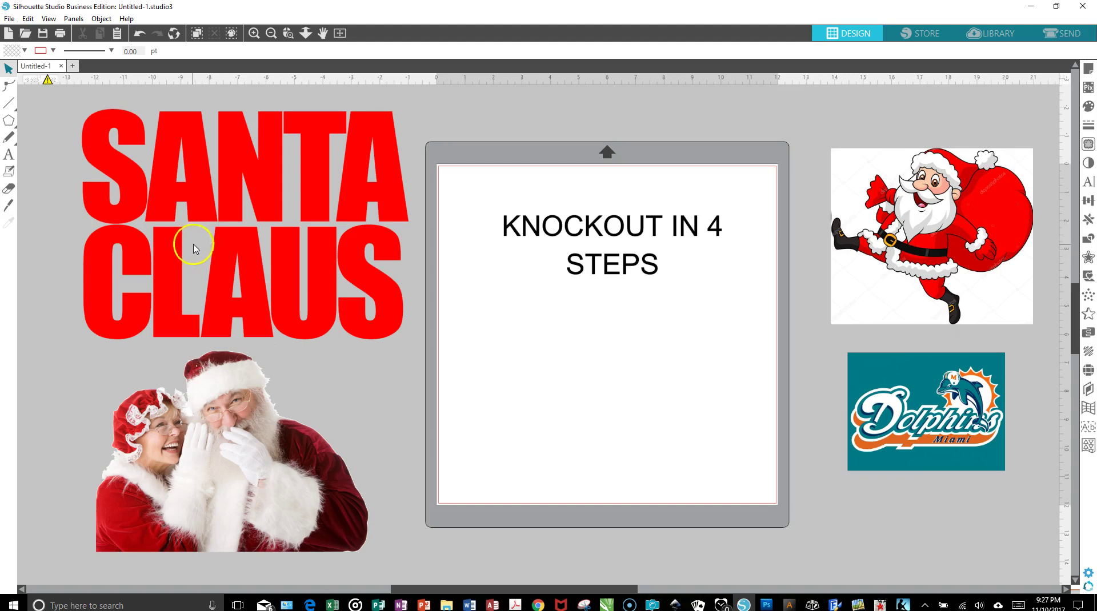
Move the title text above the mat and place the SANTA CLAUS lettering on the page at about X 0.35, Y 1.19 in.
left_click(228, 423)
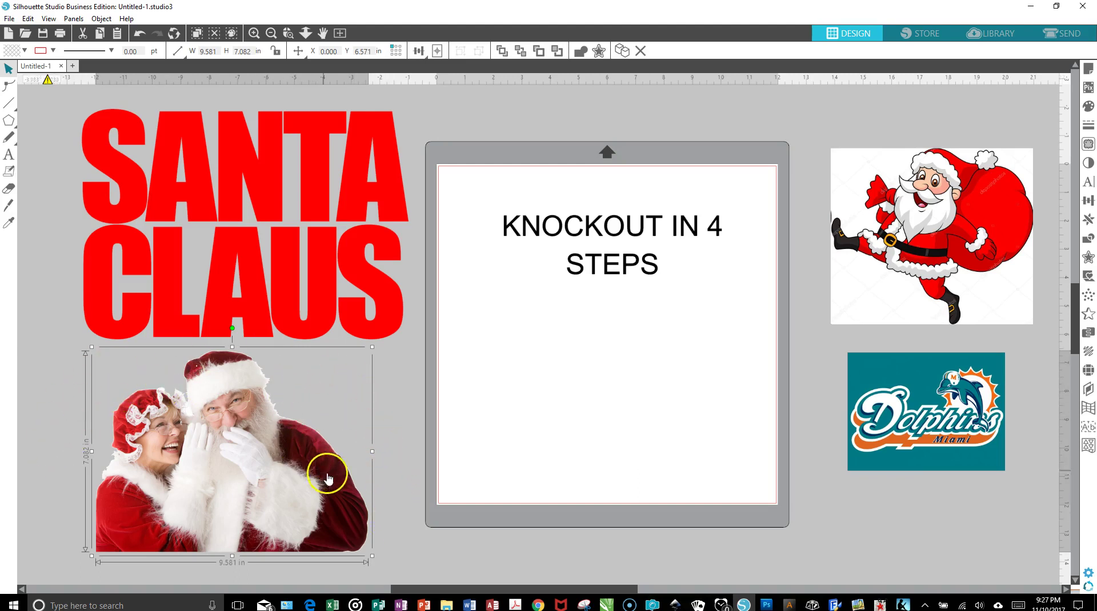
left_click_drag(605, 263, 604, 128)
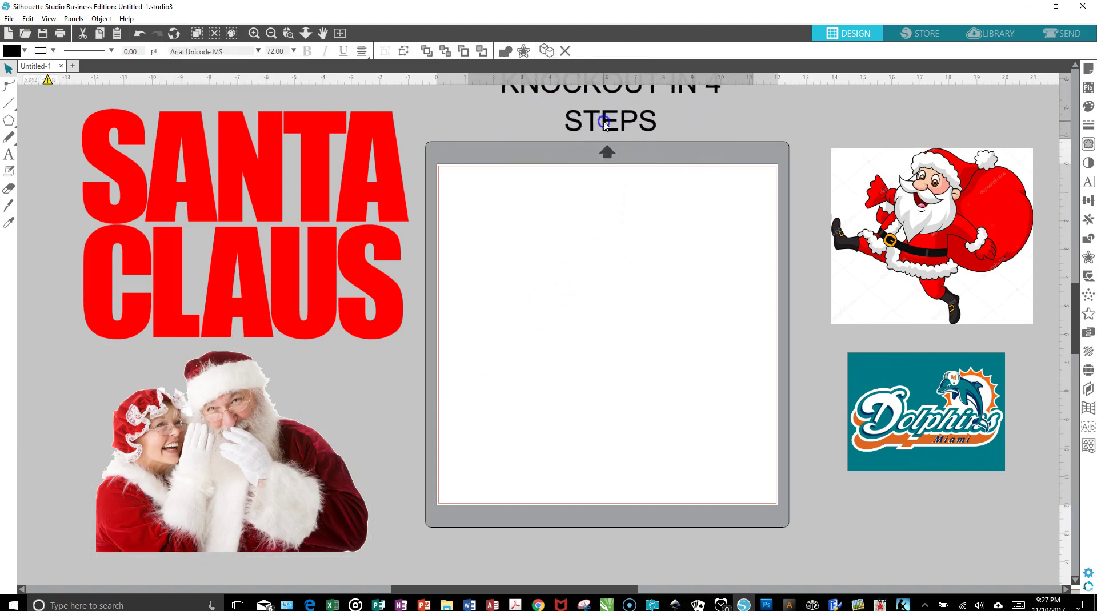
left_click(301, 335)
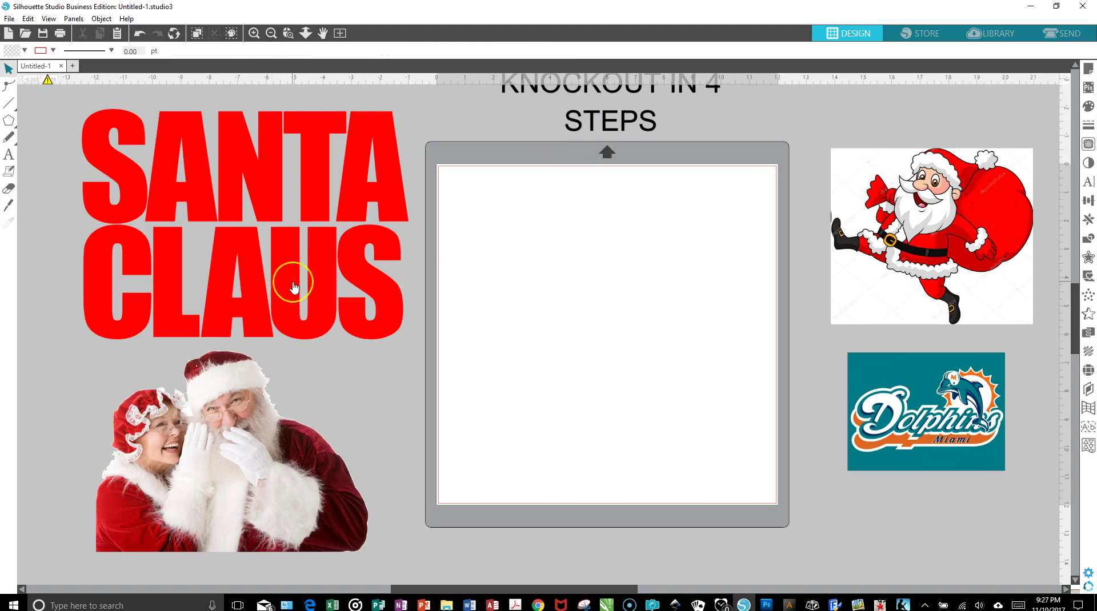
left_click_drag(294, 287, 658, 375)
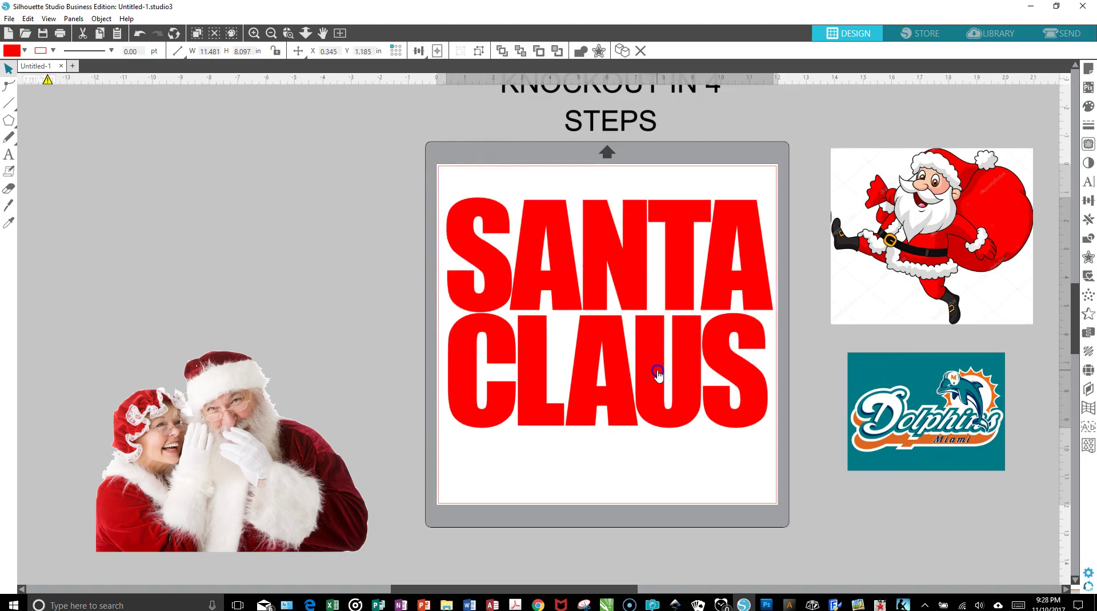
left_click(657, 374)
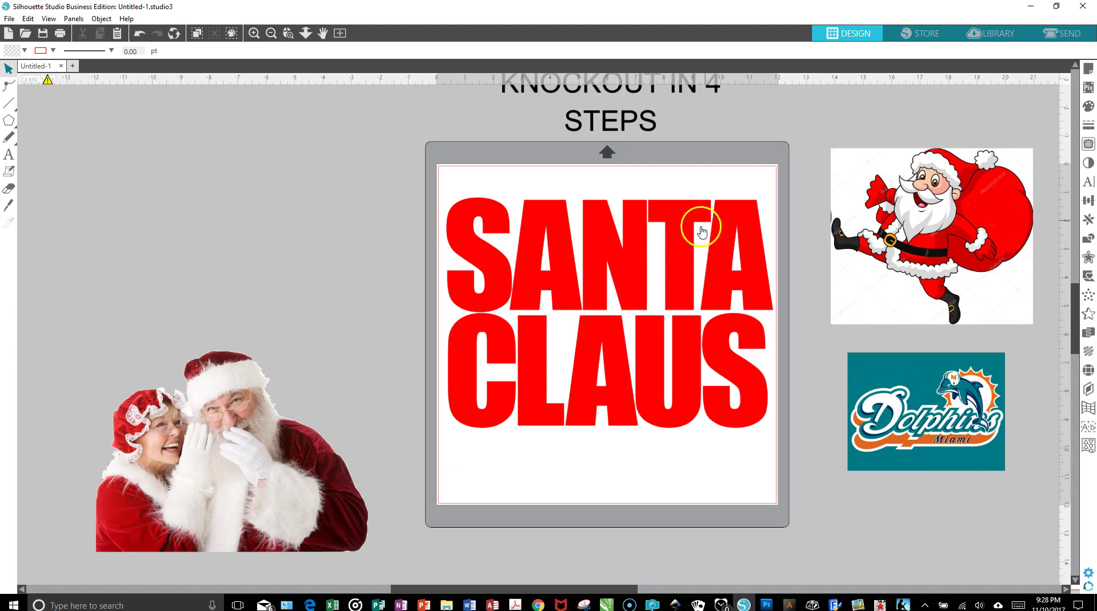
Place the Santa couple photo over the SANTA CLAUS lettering at about X 1.56, Y 1.49 in.
left_click(248, 461)
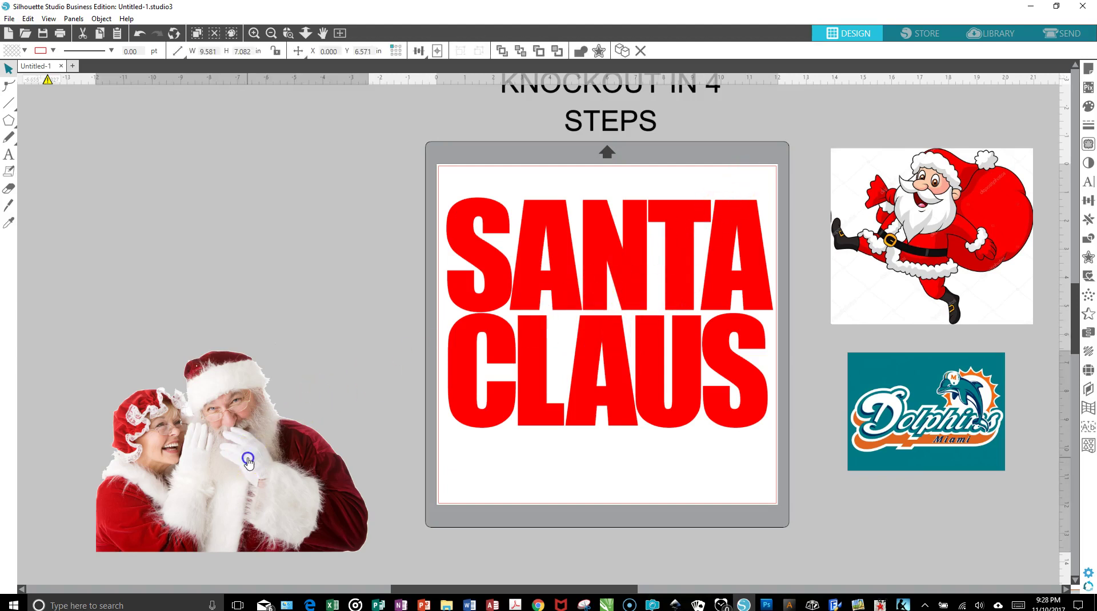
left_click_drag(248, 460, 633, 315)
key("Escape")
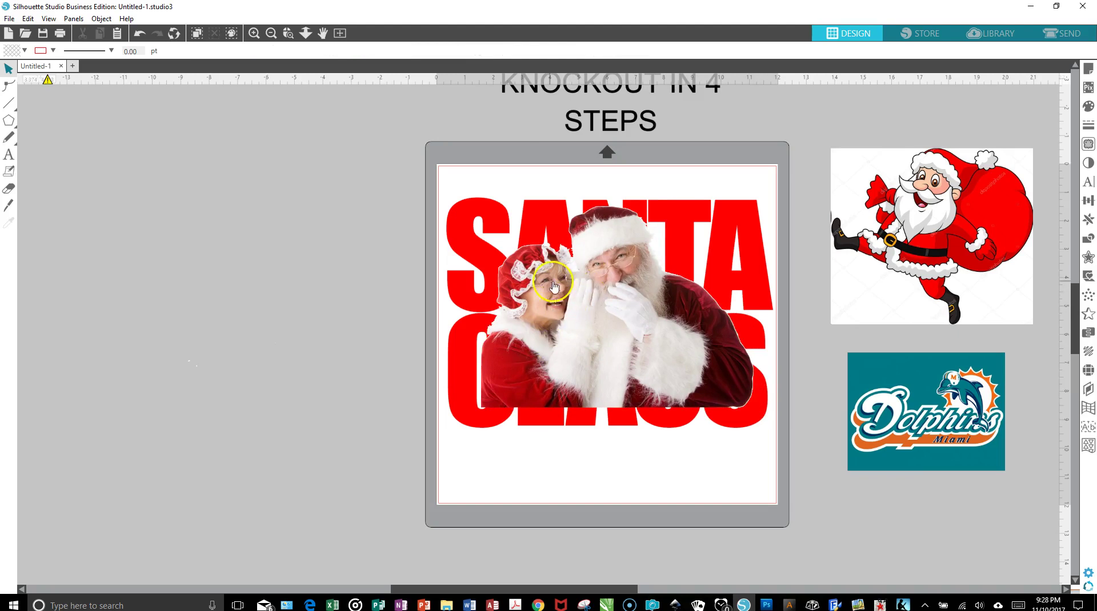
Set the Santa couple photo's fill transparency to 36%.
left_click(676, 304)
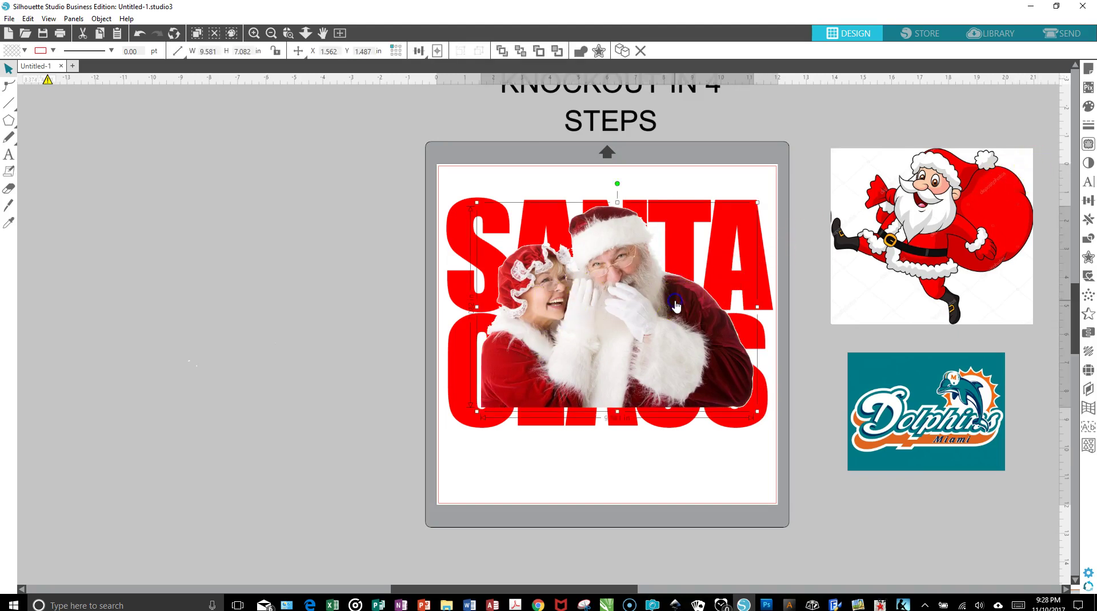
left_click(1086, 109)
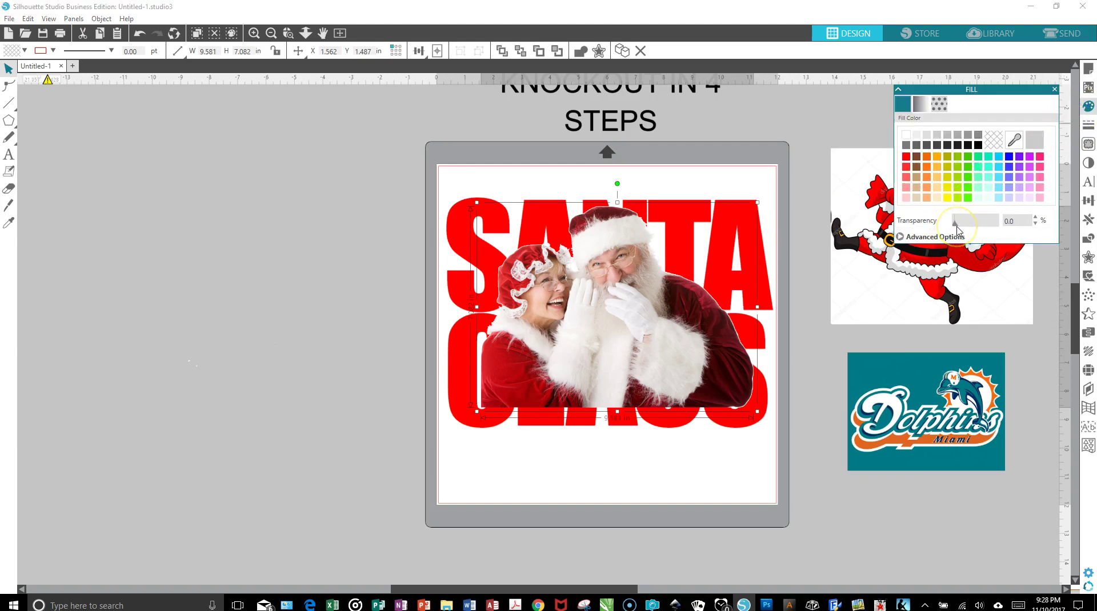
left_click_drag(960, 224, 969, 224)
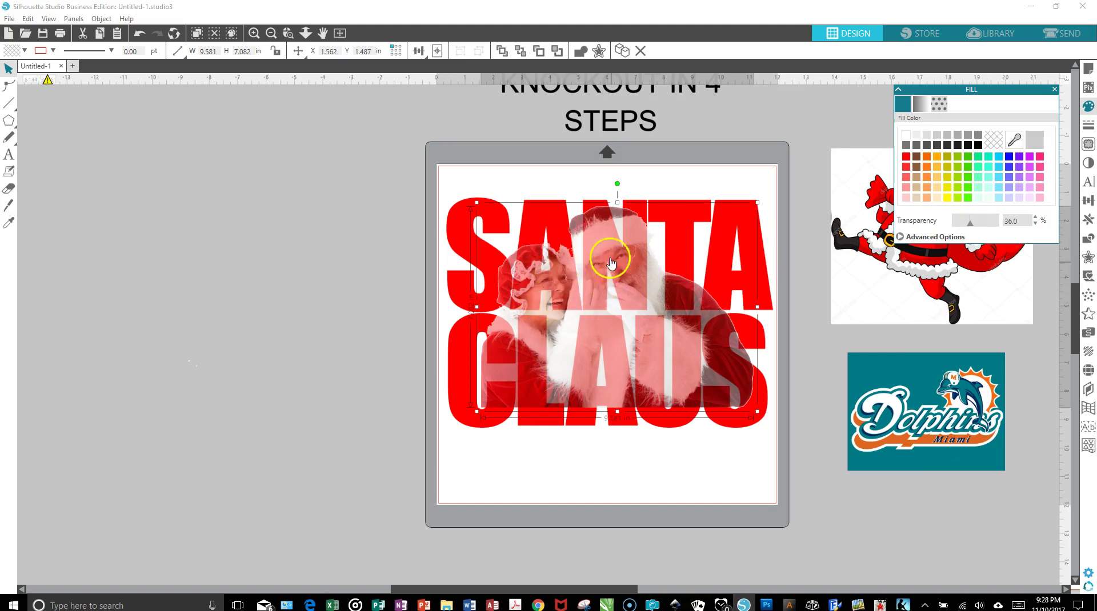
Nudge the photo to about X 1.58, Y 1.43 in over the lettering and return its transparency to 0%.
left_click_drag(594, 246, 594, 249)
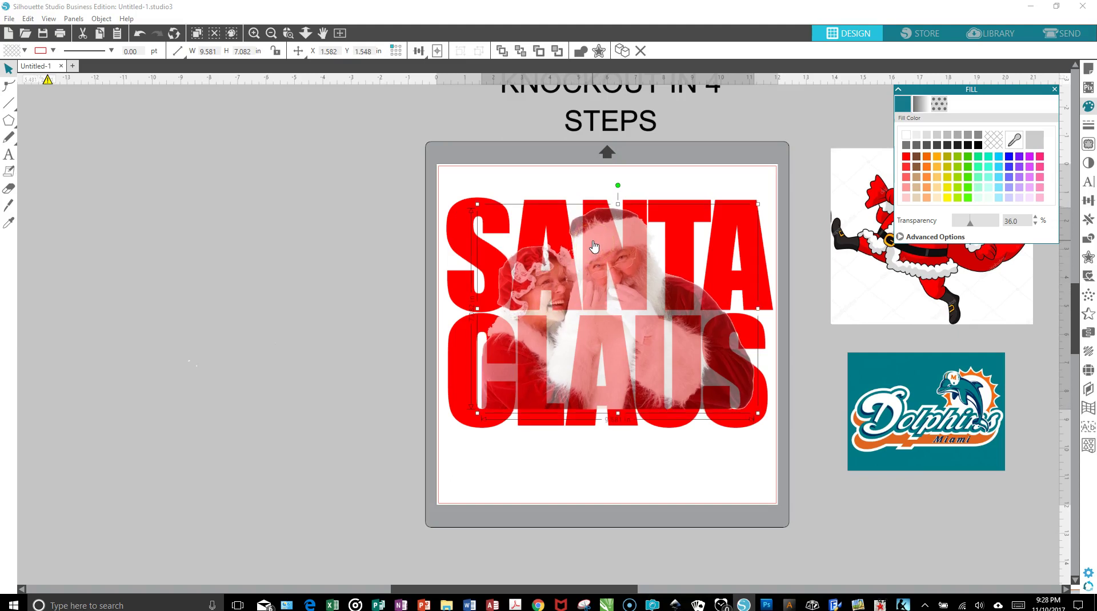
key("Up")
key("Up")
key("Up")
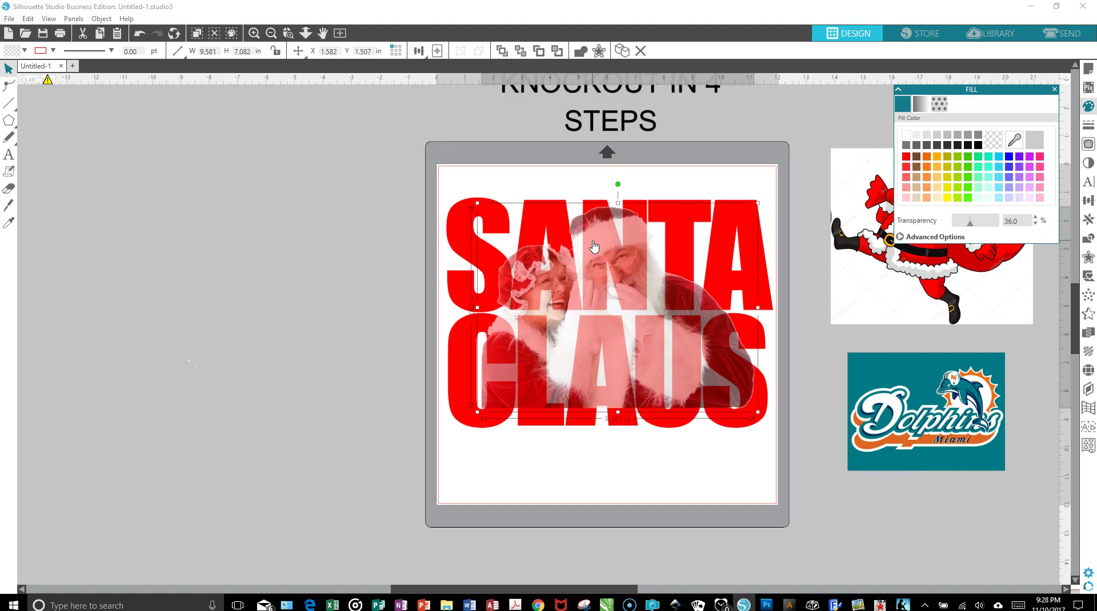
key("Up")
key("Up")
key("Up")
key("Up")
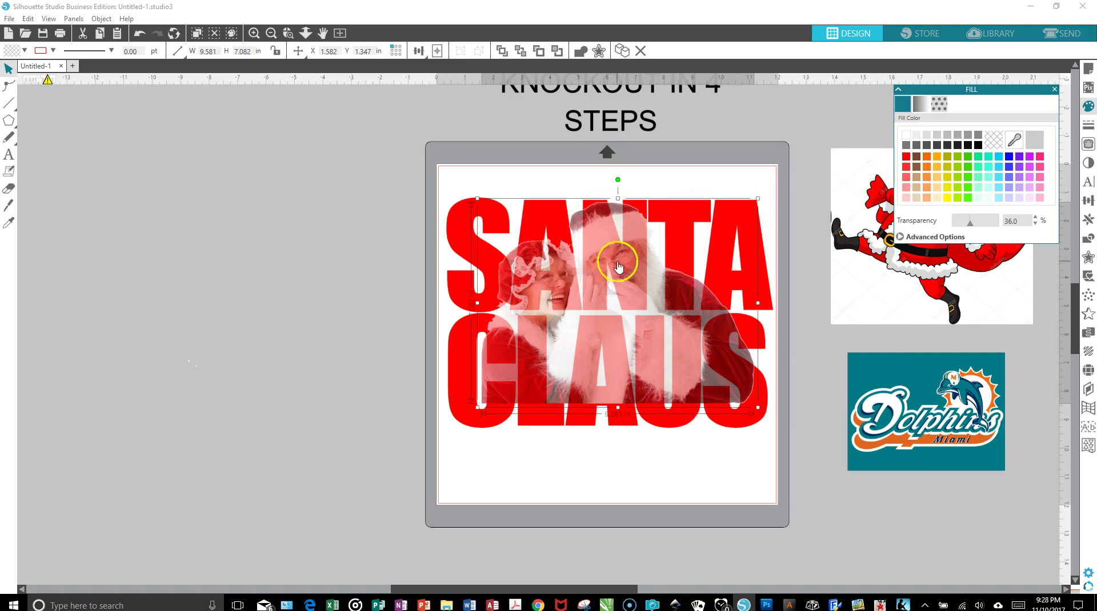
key("Down")
key("Down")
key("Down")
key("Down")
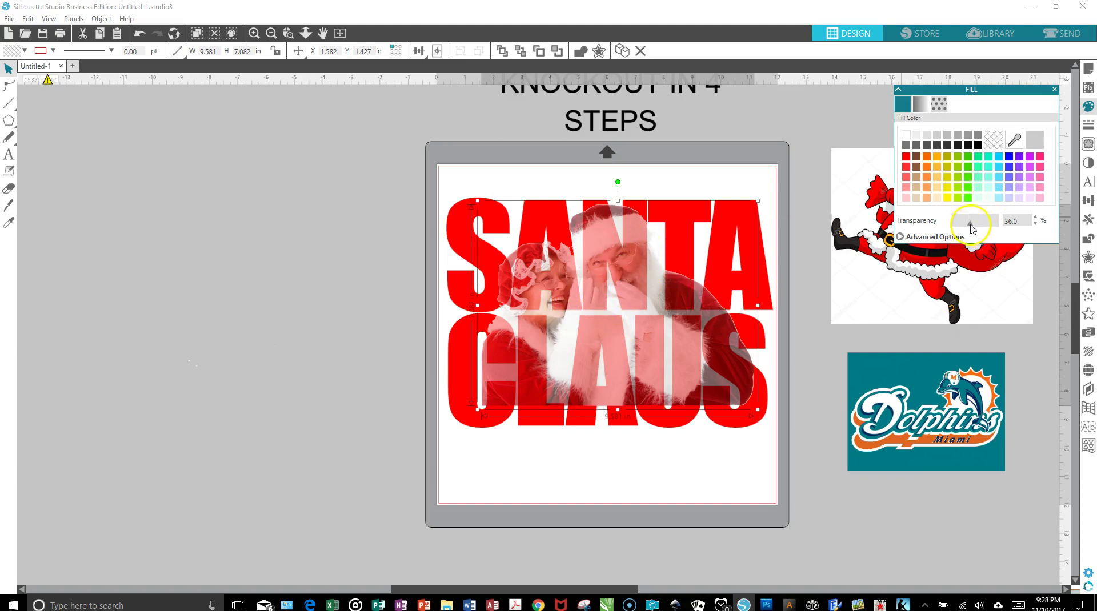
left_click_drag(971, 228, 936, 223)
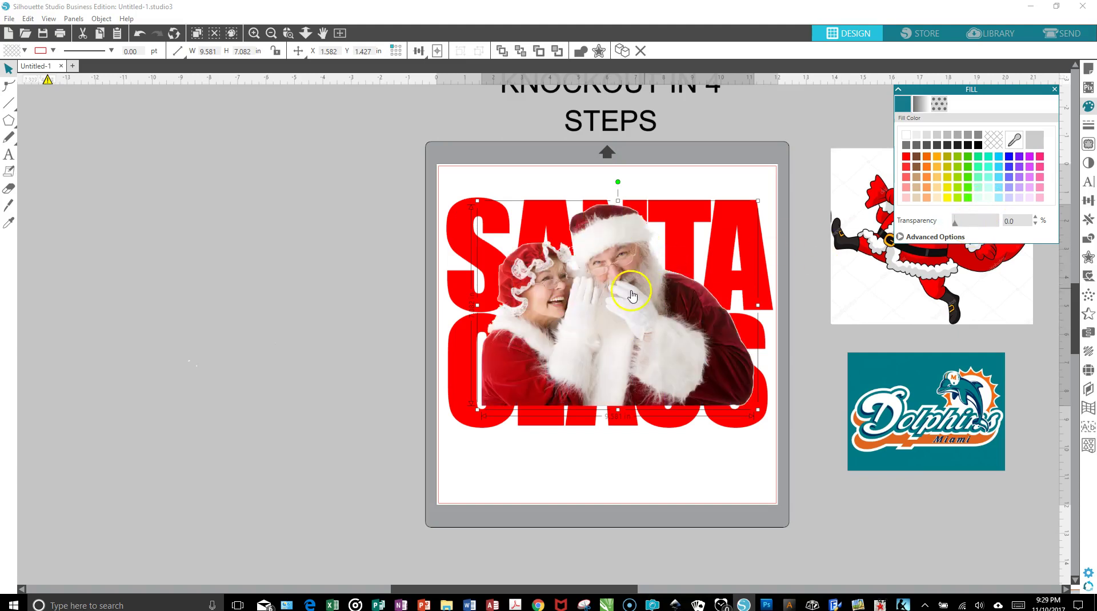
left_click(1052, 91)
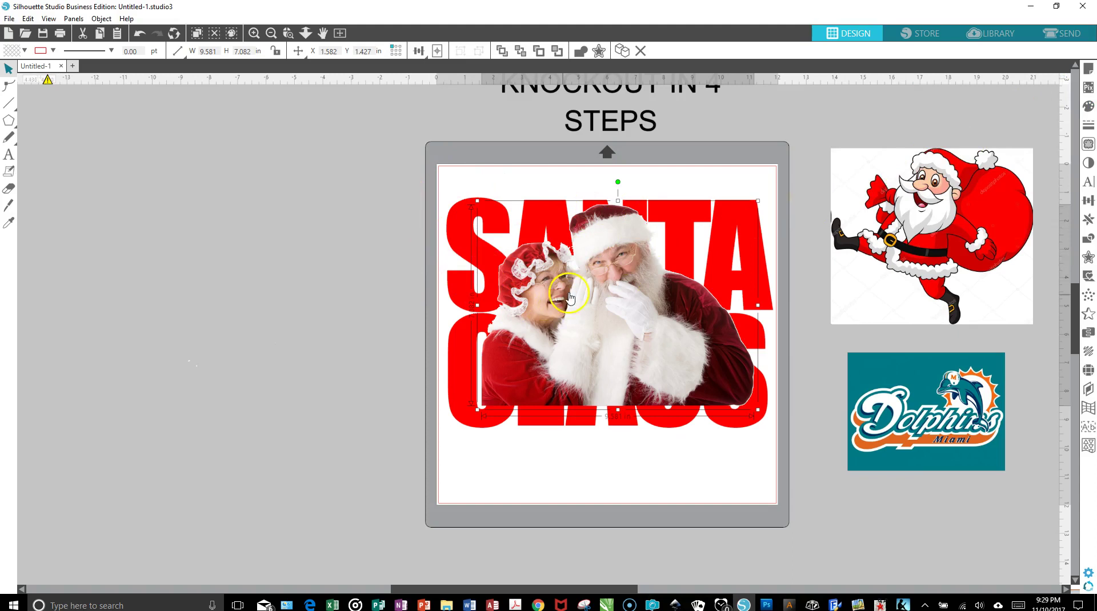
Duplicate the photo and lettering together and place the copy on the empty workspace beside the mat.
left_click(396, 260)
left_click_drag(429, 164, 747, 410)
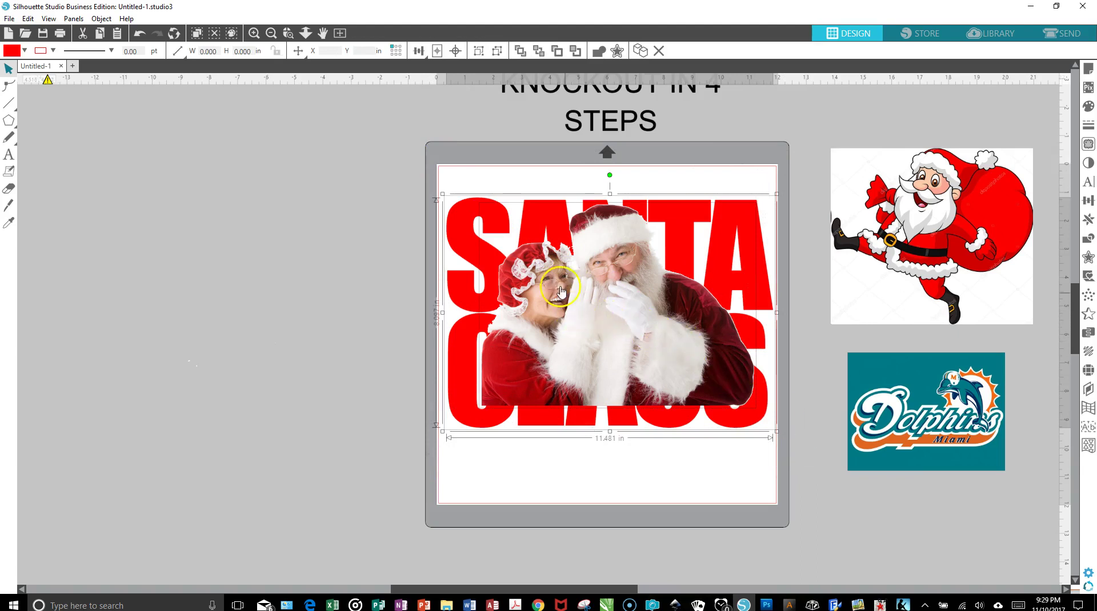
right_click(579, 308)
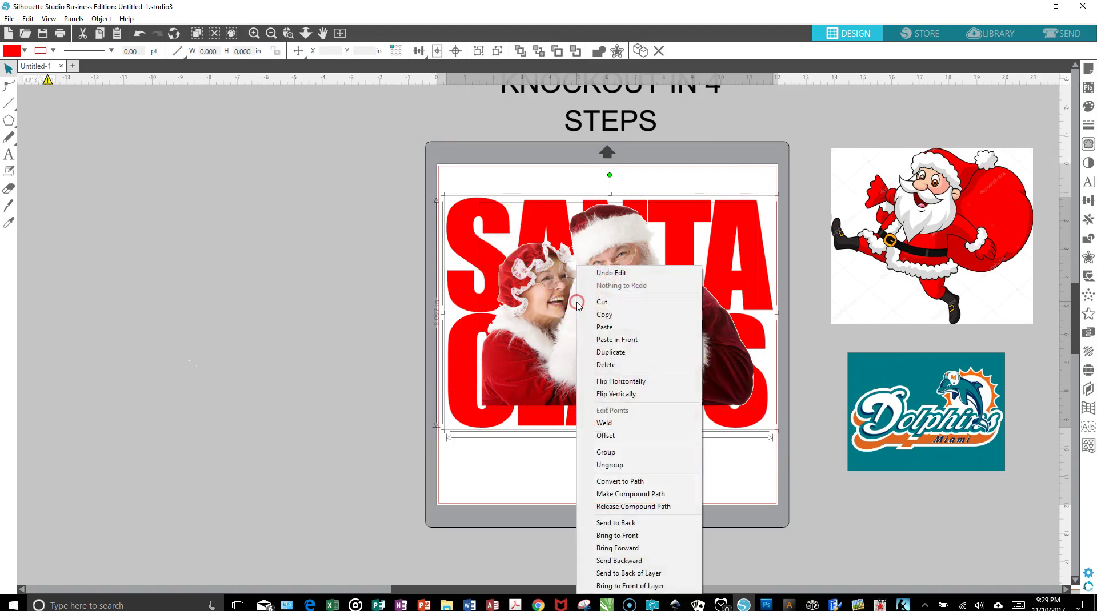
left_click(617, 353)
left_click_drag(622, 341, 226, 294)
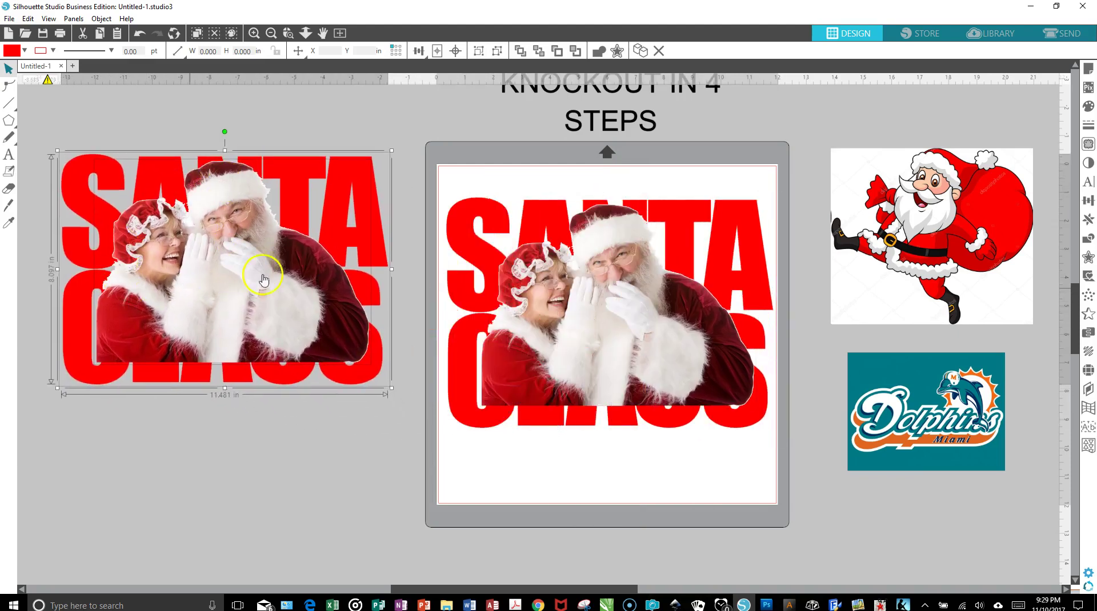
Crop the photo and SANTA CLAUS lettering on the mat against each other with the Modify tools.
left_click(538, 320)
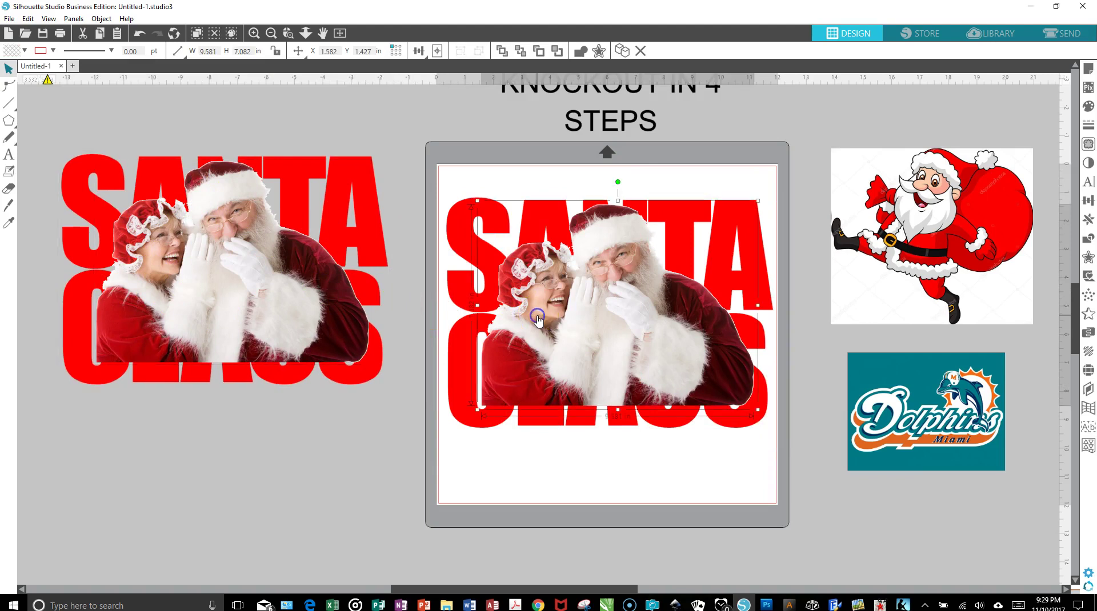
left_click(466, 311)
right_click(576, 300)
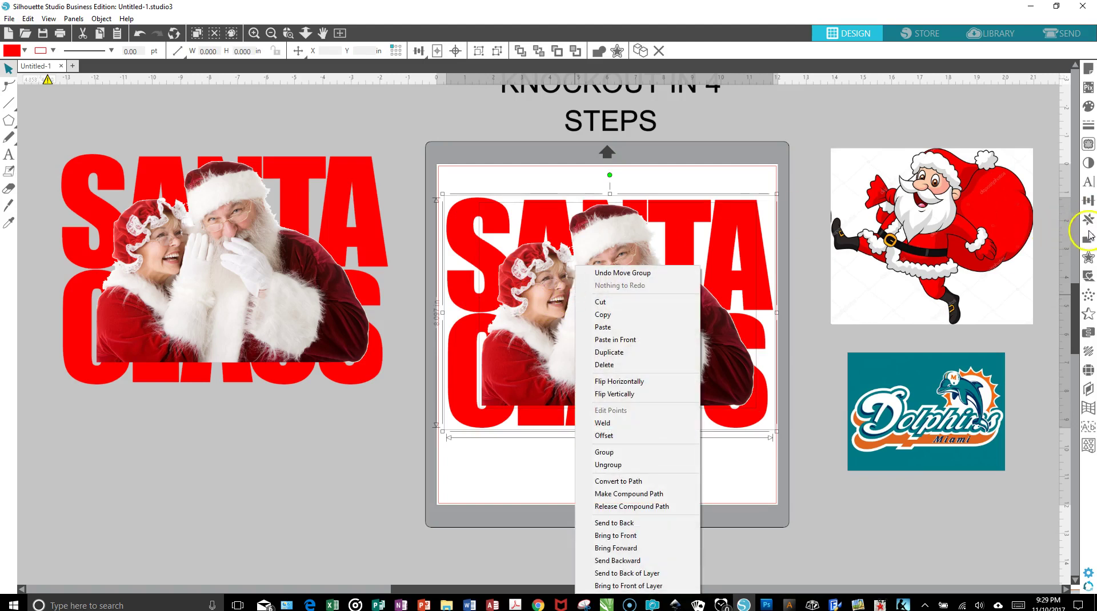
left_click(1088, 235)
left_click(1000, 163)
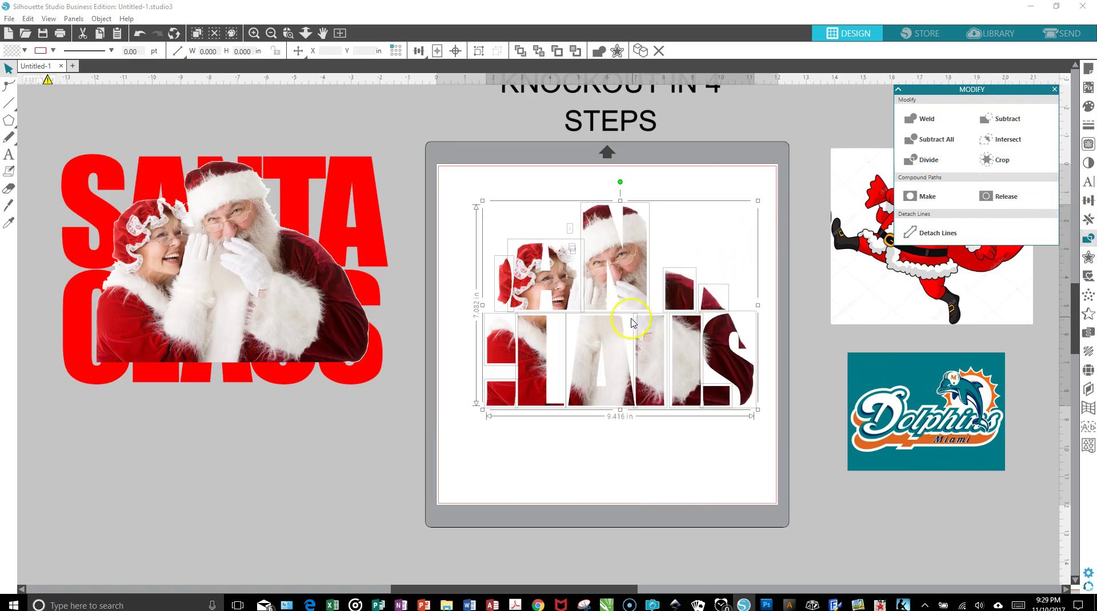
Combine the cropped photo pieces into one object and move it off the mat over the Dolphins logo.
right_click(599, 322)
left_click(629, 200)
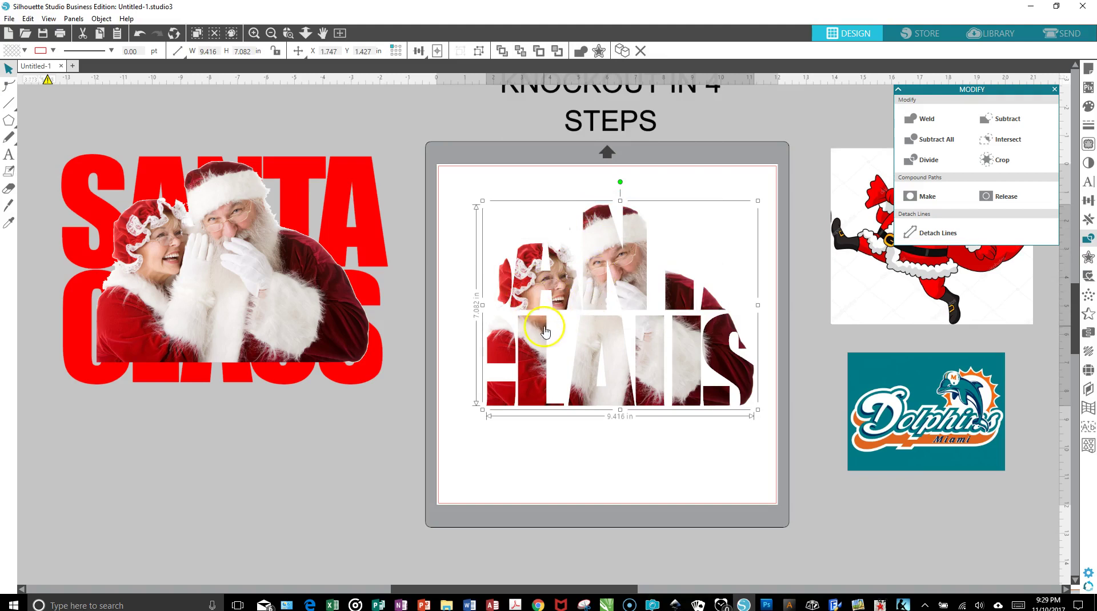
left_click_drag(661, 344, 932, 497)
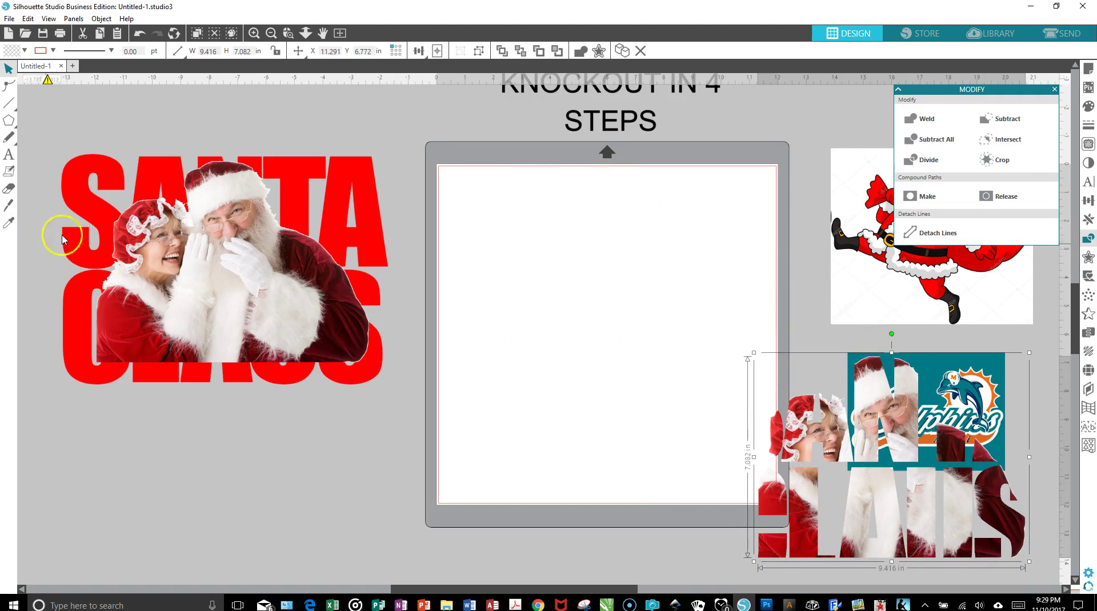
Try the Subtract operation on the duplicated photo and SANTA CLAUS lettering, and undo it.
left_click_drag(43, 132, 414, 374)
left_click_drag(458, 429, 459, 427)
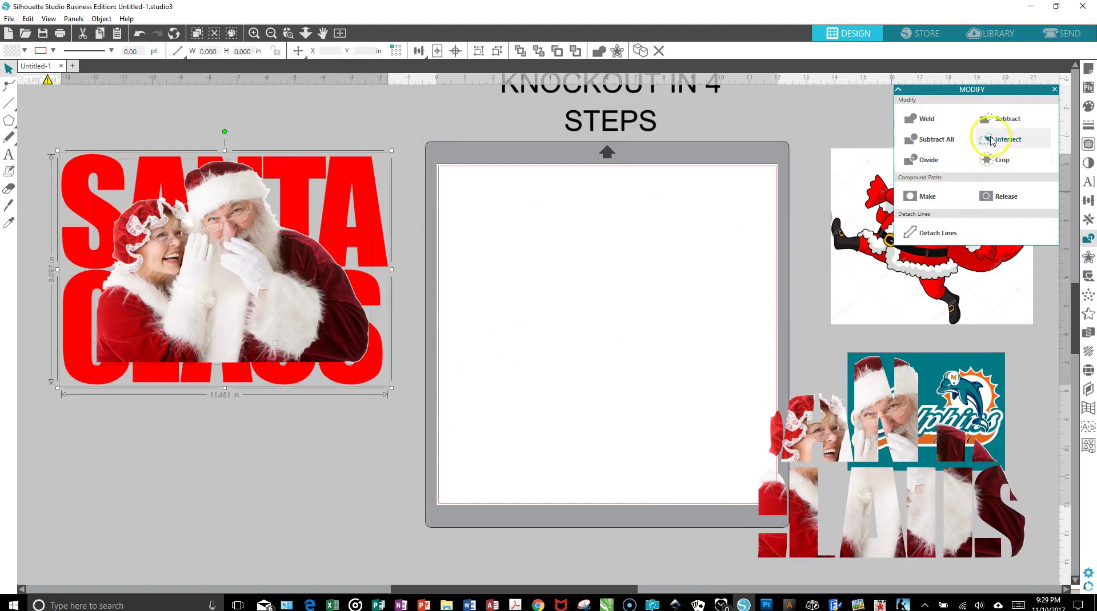
left_click(994, 121)
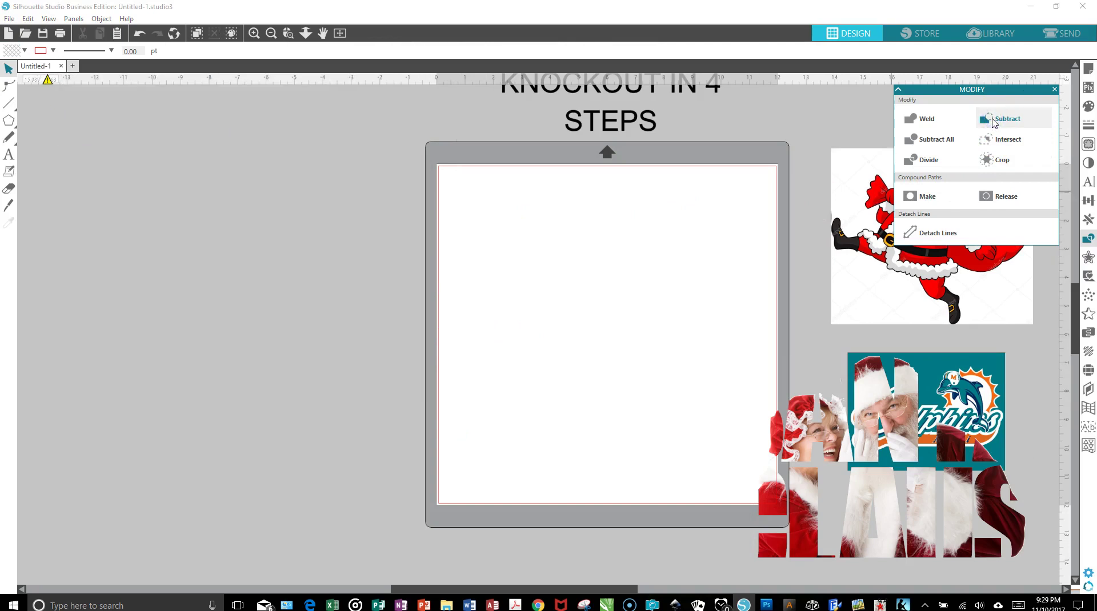
left_click(139, 35)
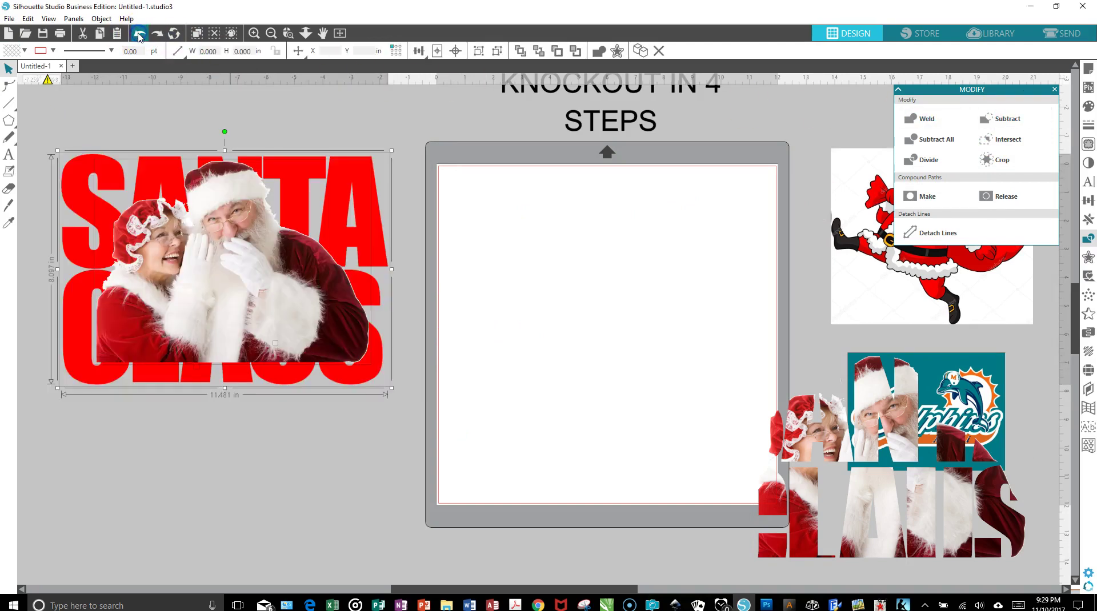
left_click(146, 425)
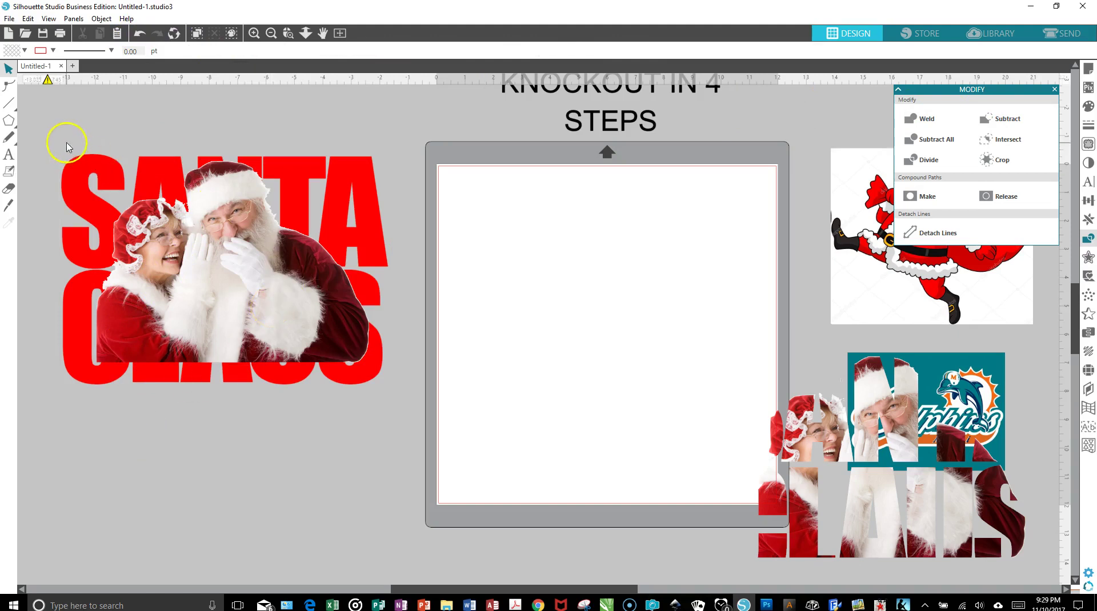
left_click(223, 284)
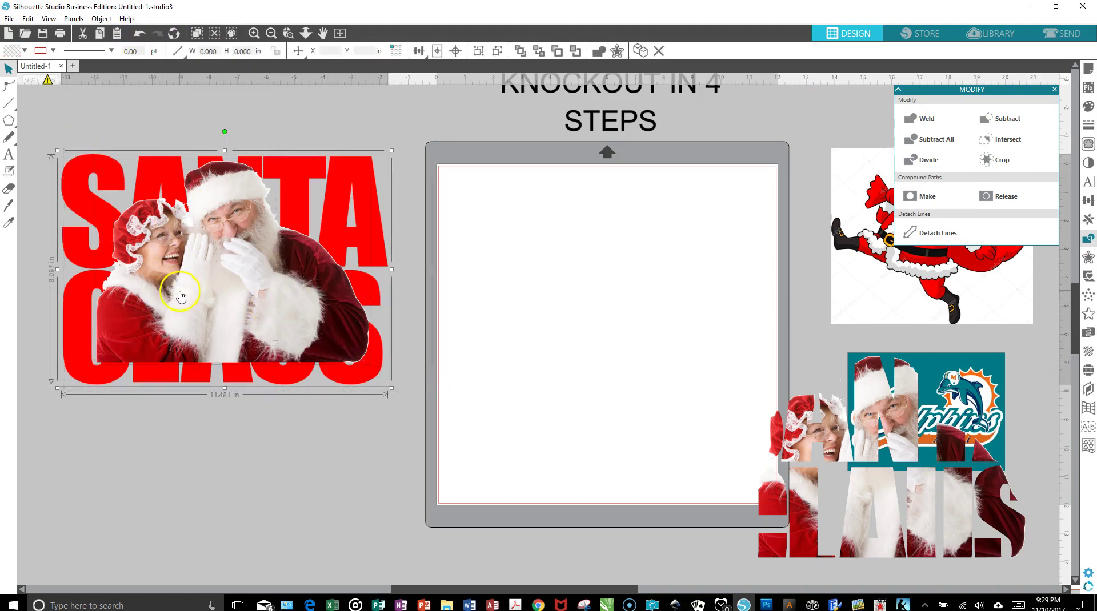
left_click(983, 118)
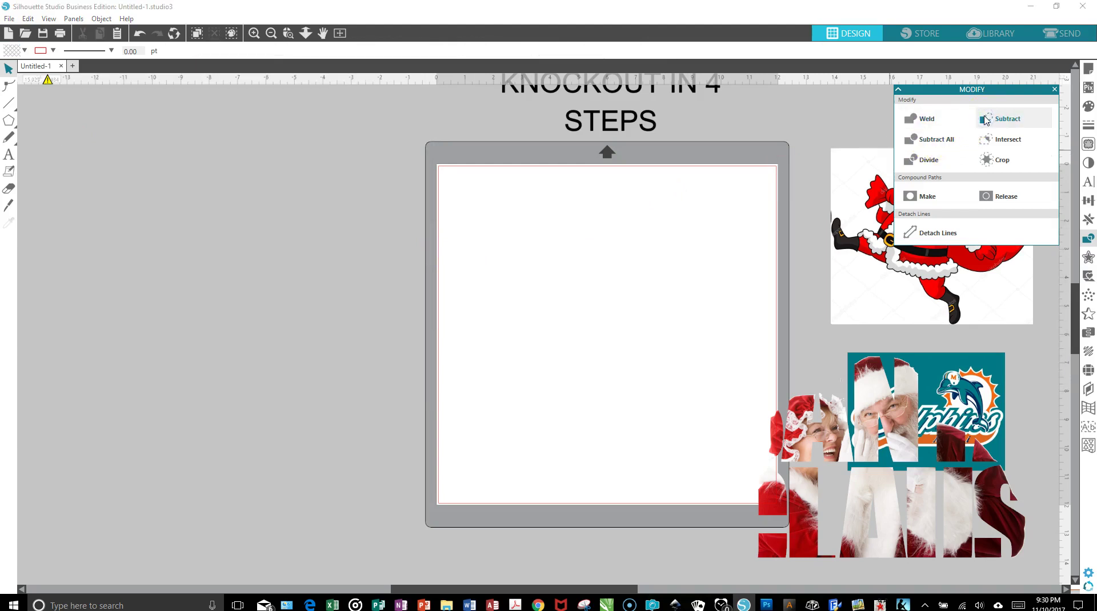
left_click(137, 33)
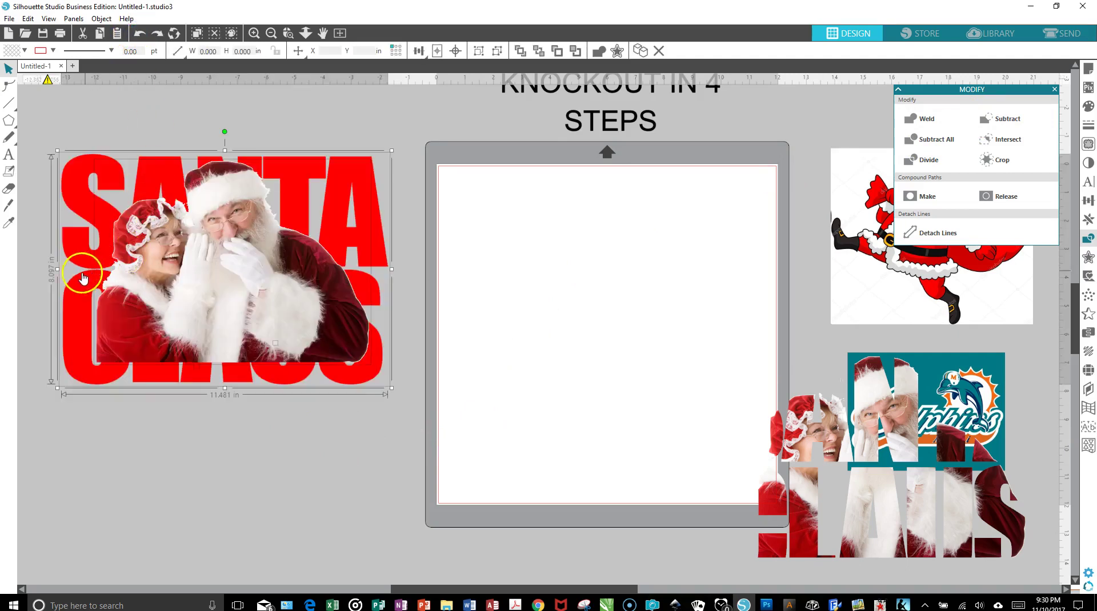
Apply Subtract All to the duplicated photo and lettering, and move the whole photo down off the cut lettering.
left_click(929, 140)
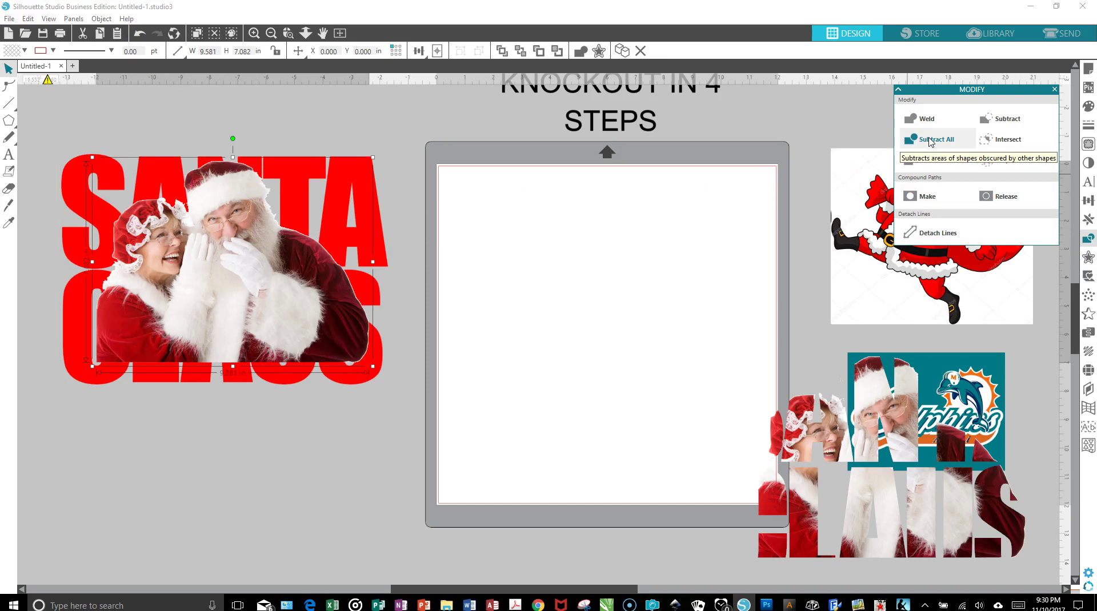
left_click(930, 142)
left_click_drag(297, 284, 198, 522)
left_click(306, 321)
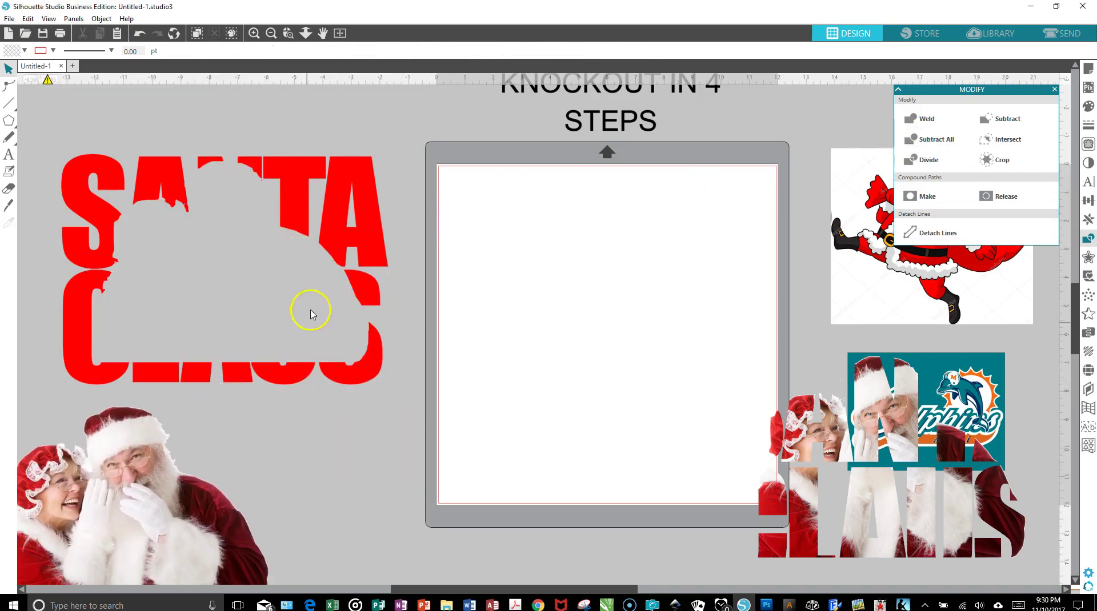
Move the knocked-out red lettering onto the mat and place the cropped photo pieces into its gap.
left_click_drag(335, 264, 710, 306)
left_click(808, 380)
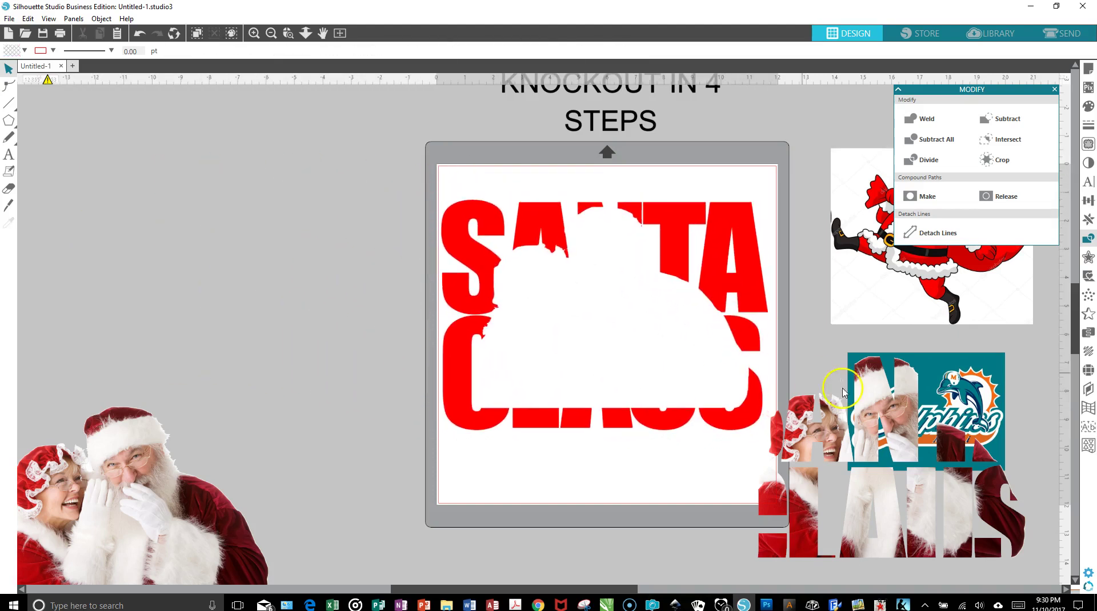
left_click_drag(814, 453, 536, 298)
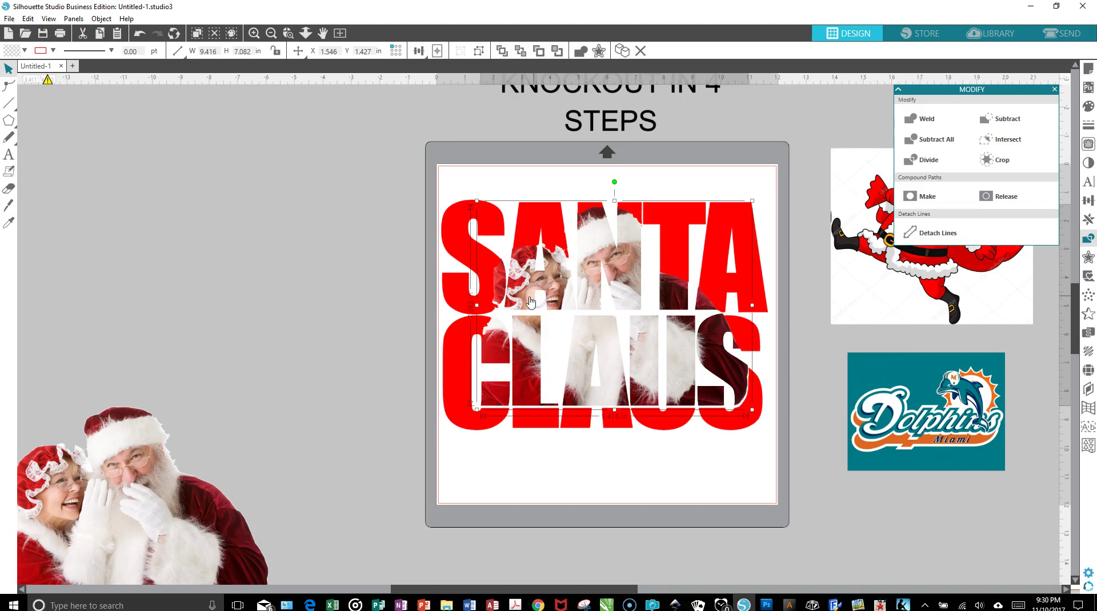
Fine-tune the cropped photo pieces in the SANTA CLAUS lettering's gap and move the whole photo up beside the mat.
left_click_drag(530, 301, 531, 302)
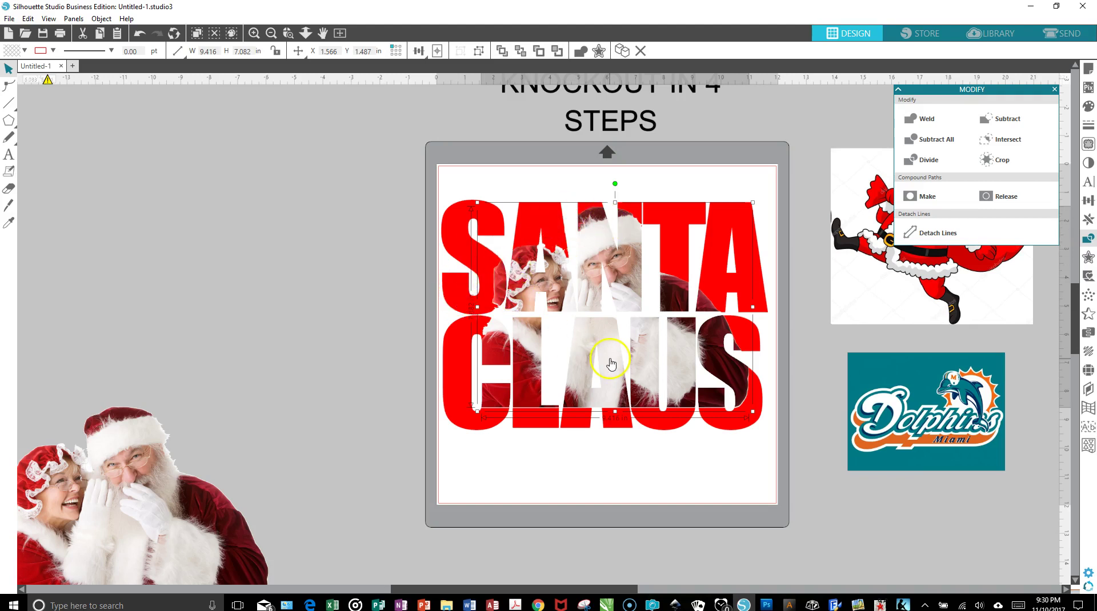
left_click_drag(608, 360, 608, 361)
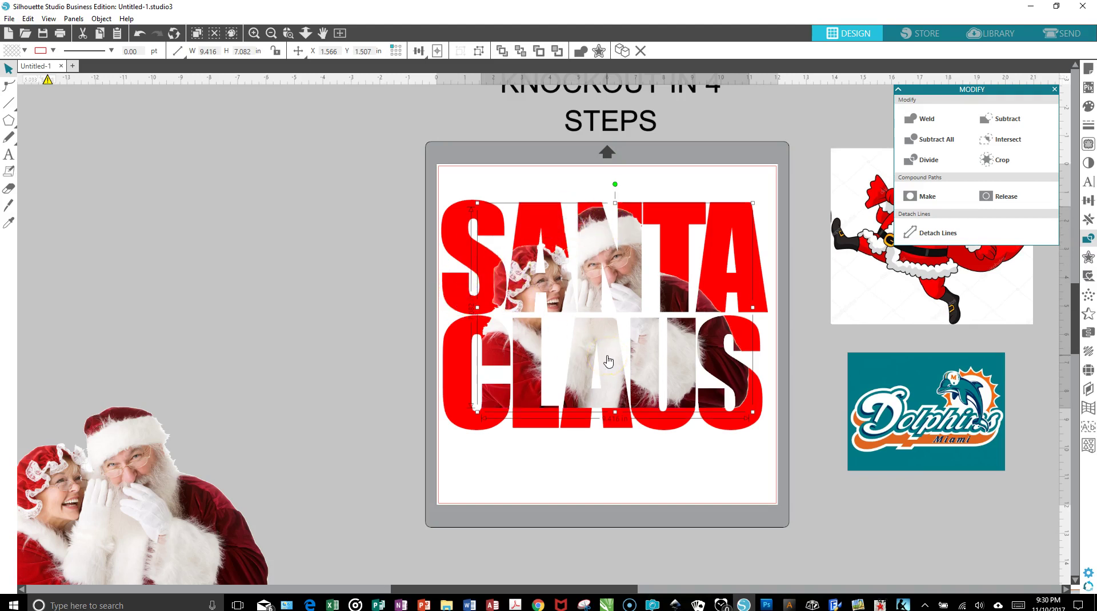
left_click_drag(145, 436, 211, 212)
left_click(354, 229)
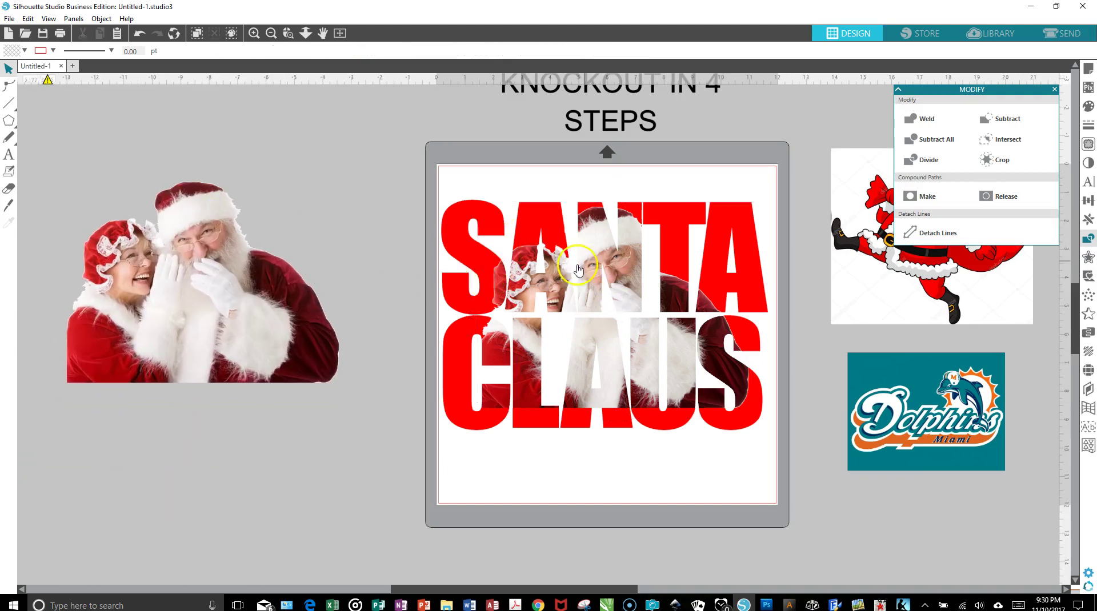
Group the red SANTA CLAUS lettering with the photo pieces inside it.
left_click_drag(387, 151, 671, 369)
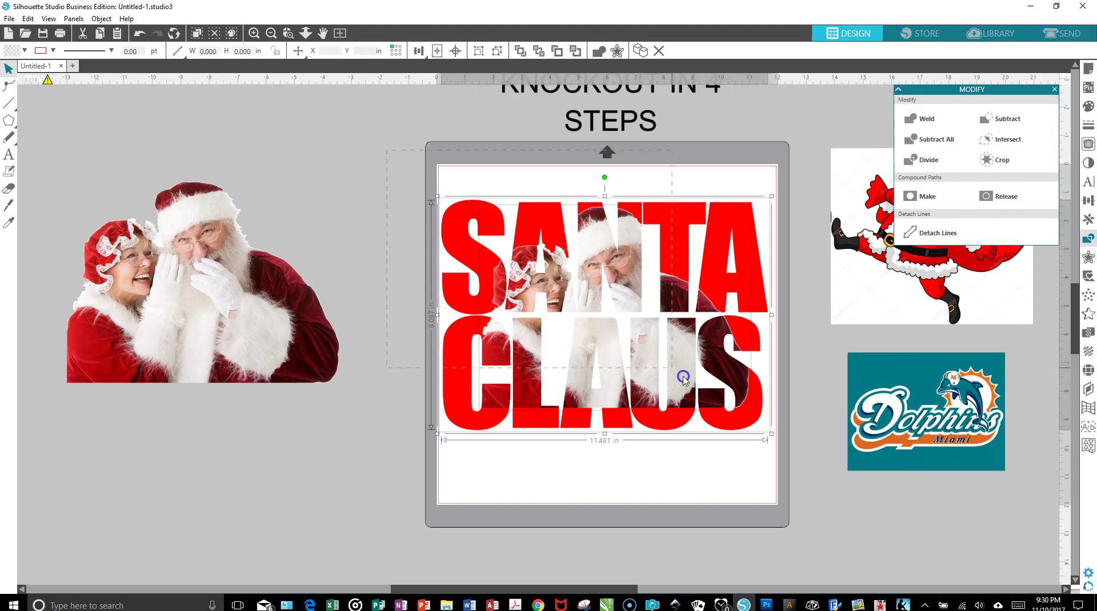
left_click_drag(772, 434, 772, 434)
left_click(623, 309)
right_click(623, 309)
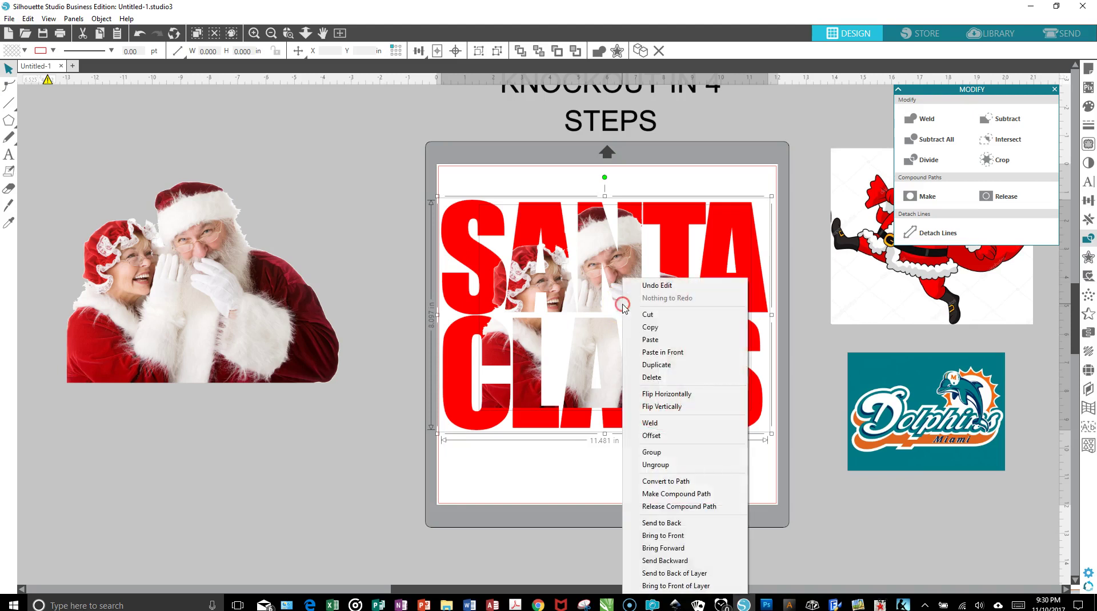
left_click(645, 457)
Clear the mat by moving the SANTA CLAUS design beside it and placing the whole couple photo below the design.
left_click_drag(556, 338, 201, 230)
left_click(228, 373)
left_click_drag(227, 373, 226, 532)
Move the Dolphins logo onto the mat and enlarge it to nearly the full mat width.
left_click_drag(877, 419, 505, 402)
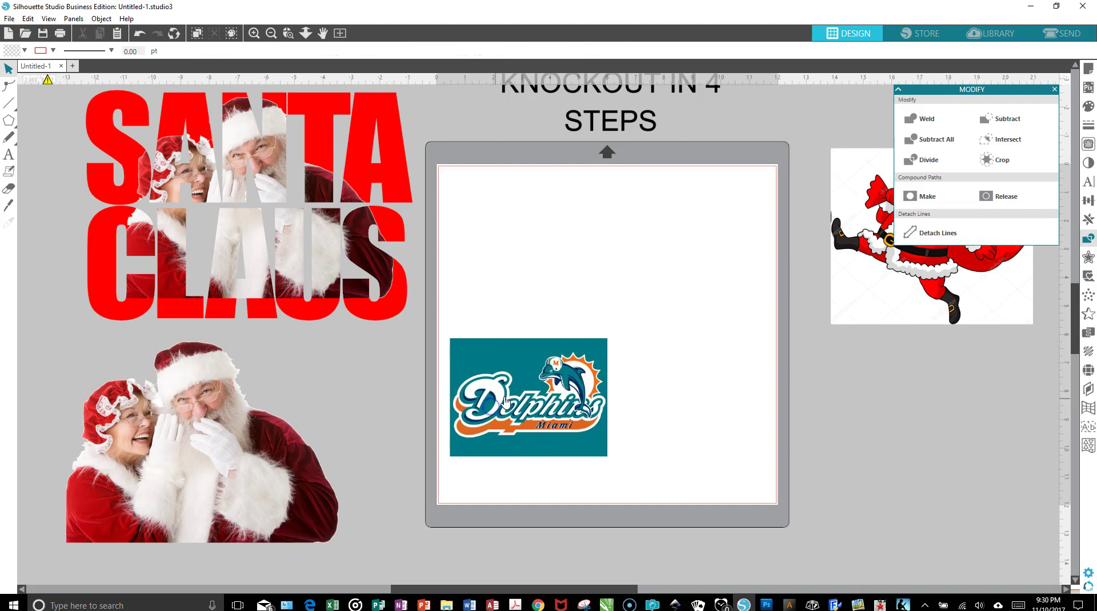
left_click(543, 380)
left_click_drag(612, 334, 754, 197)
left_click_drag(631, 343, 629, 302)
left_click(840, 430)
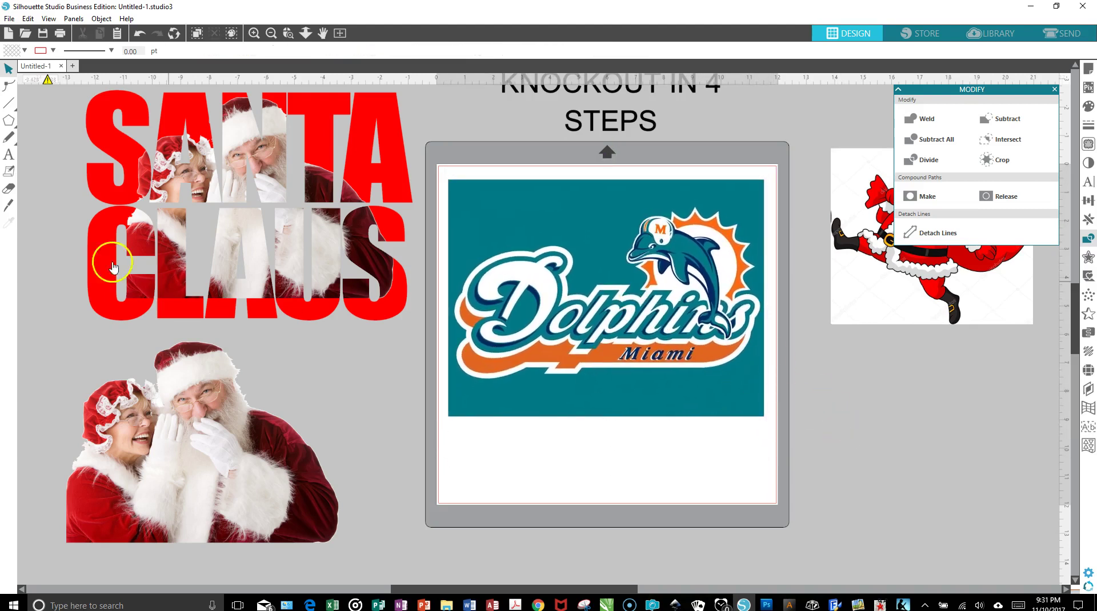
Add the text MIAMI on the mat below the Dolphins logo and set its font to Impact.
left_click(9, 154)
left_click(478, 483)
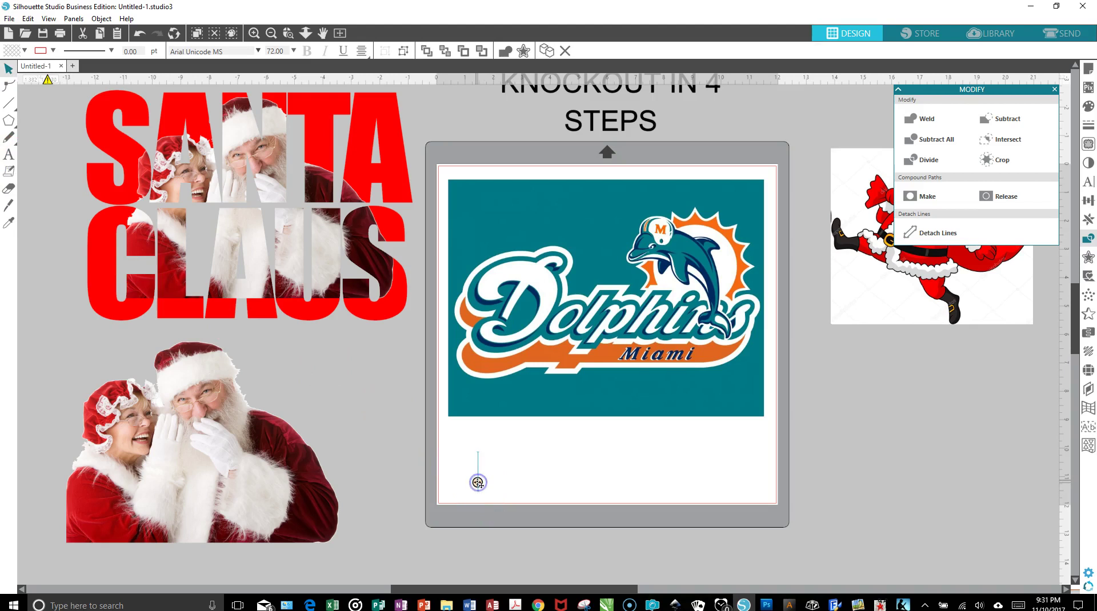
type("MIAMI")
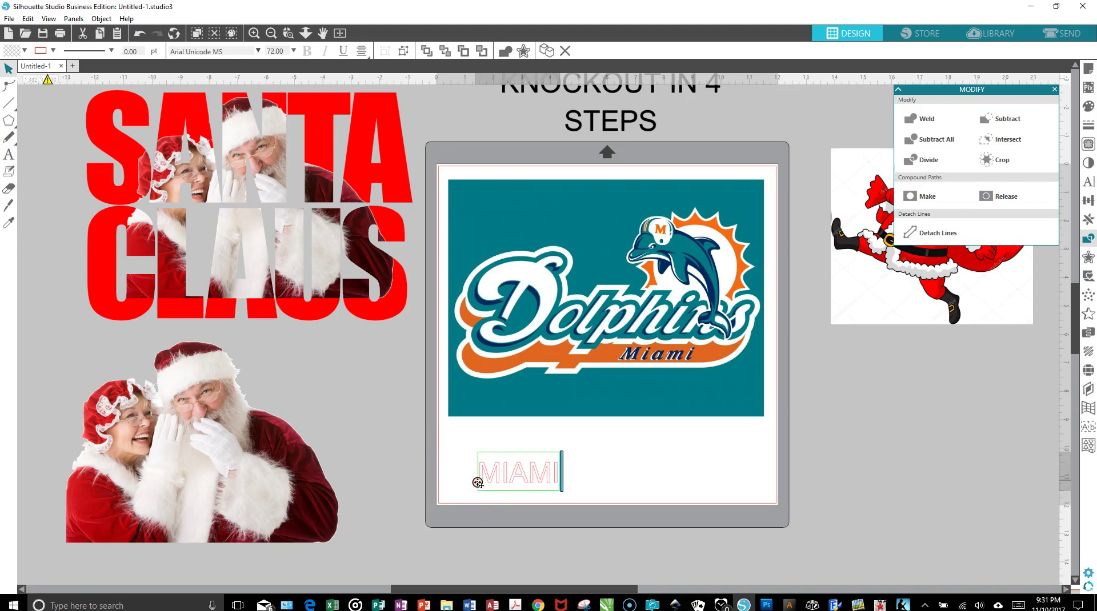
left_click(553, 481)
left_click_drag(559, 481, 475, 480)
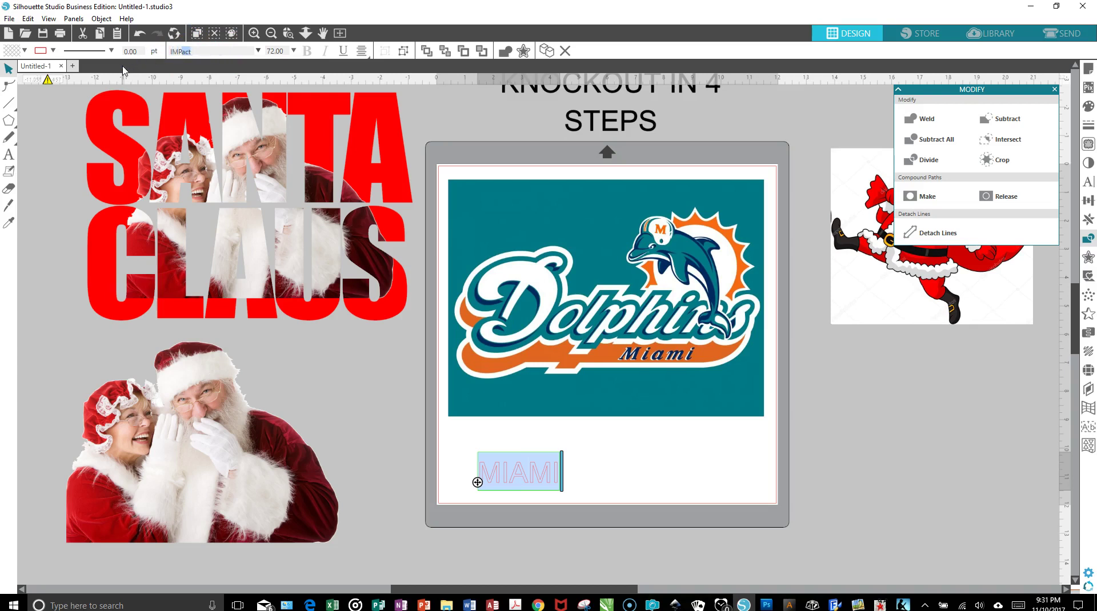
key("Return")
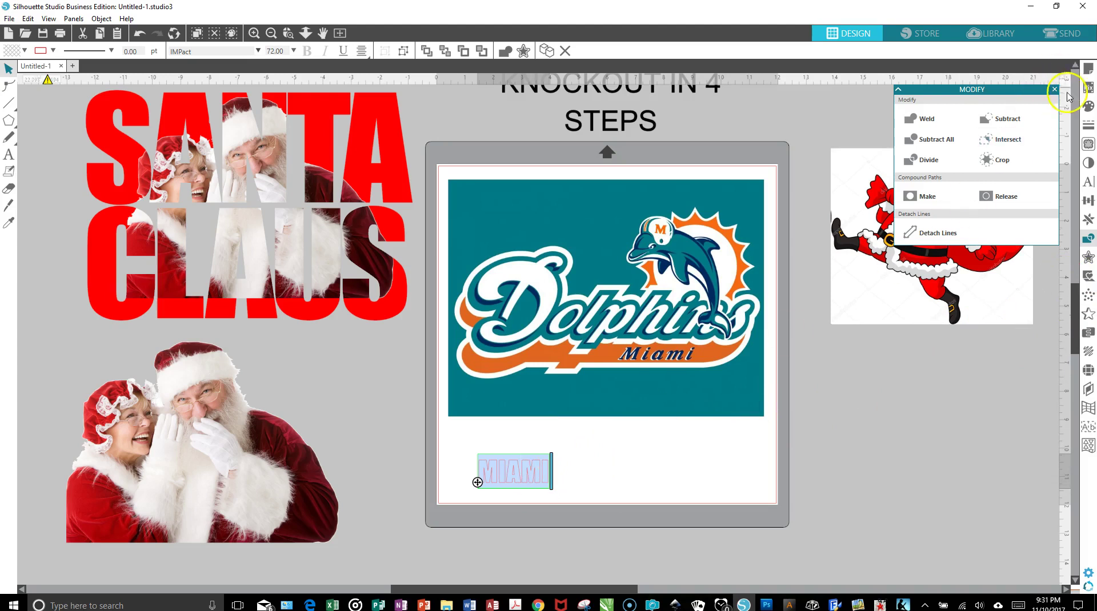
Fill the MIAMI text with red, enlarge it to about 347.71 pt, and place it over the Dolphins logo.
left_click(1088, 106)
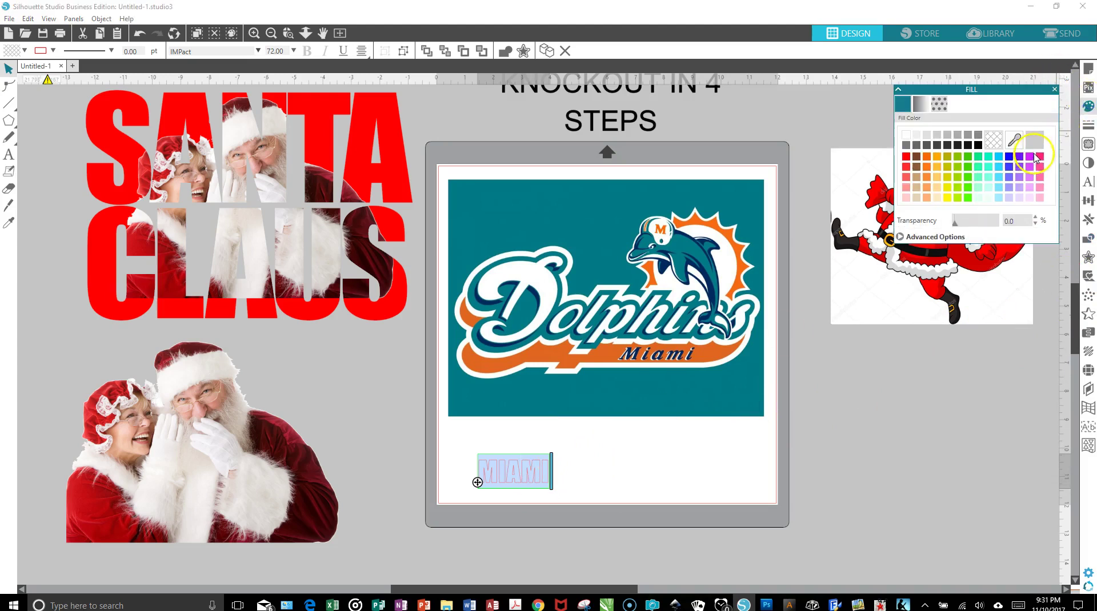
left_click(906, 156)
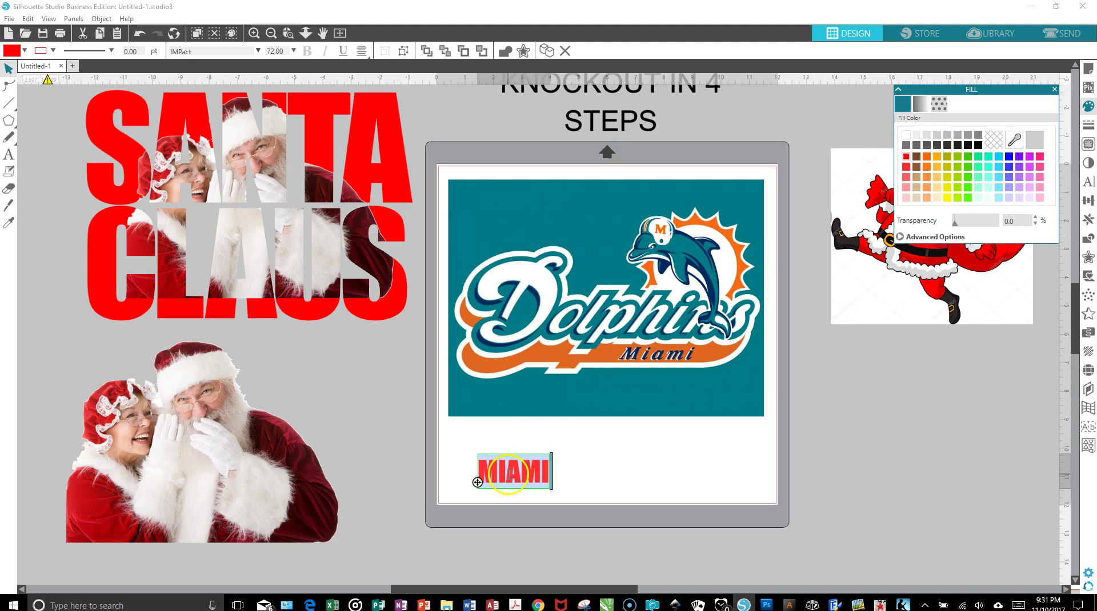
left_click(632, 452)
left_click_drag(524, 457, 770, 490)
left_click(515, 239)
left_click_drag(794, 325, 771, 325)
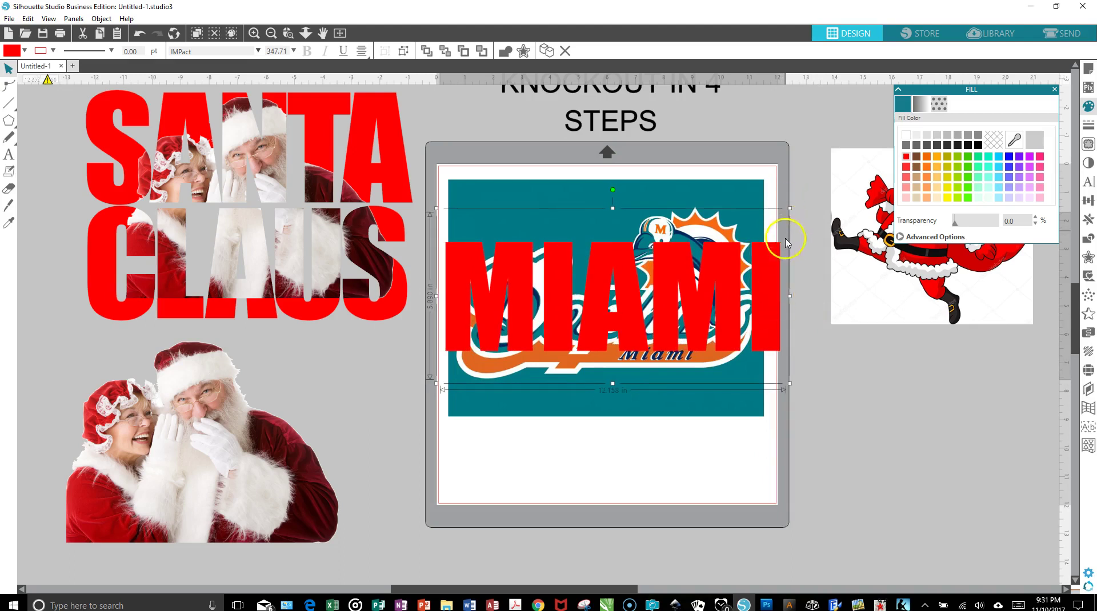
Ungroup the MIAMI text into separate letters and move the final I closer to the second M.
right_click(758, 321)
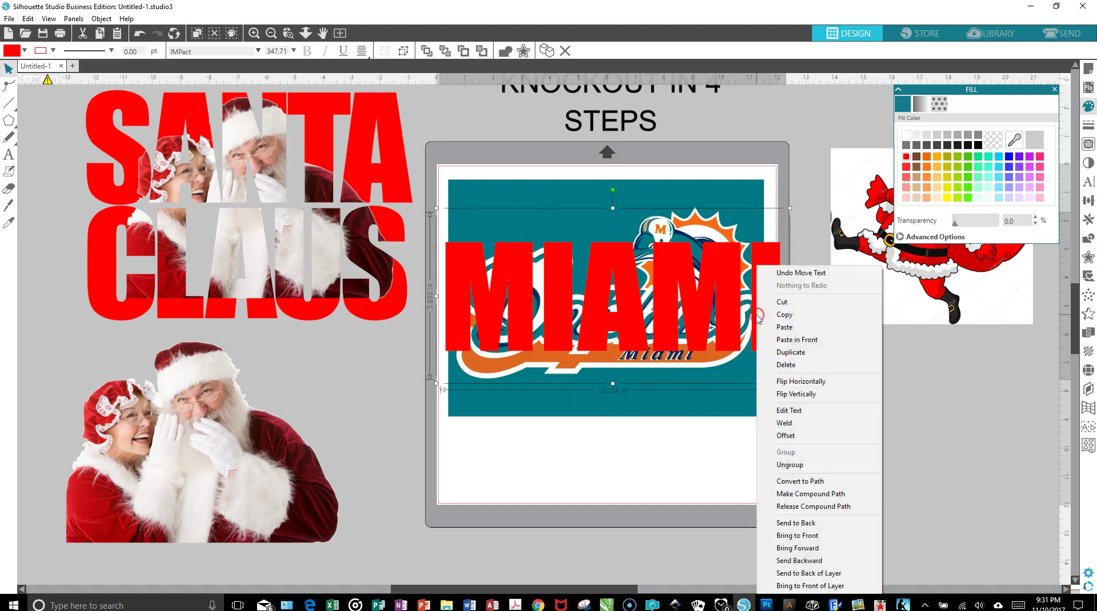
left_click(783, 464)
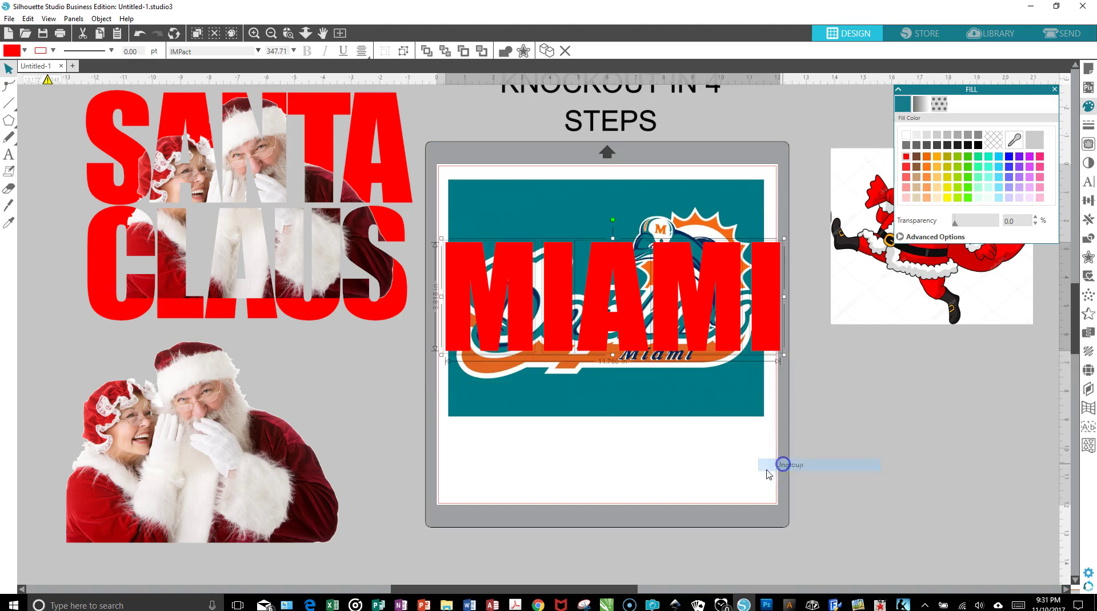
left_click(765, 322)
left_click_drag(754, 327, 772, 309)
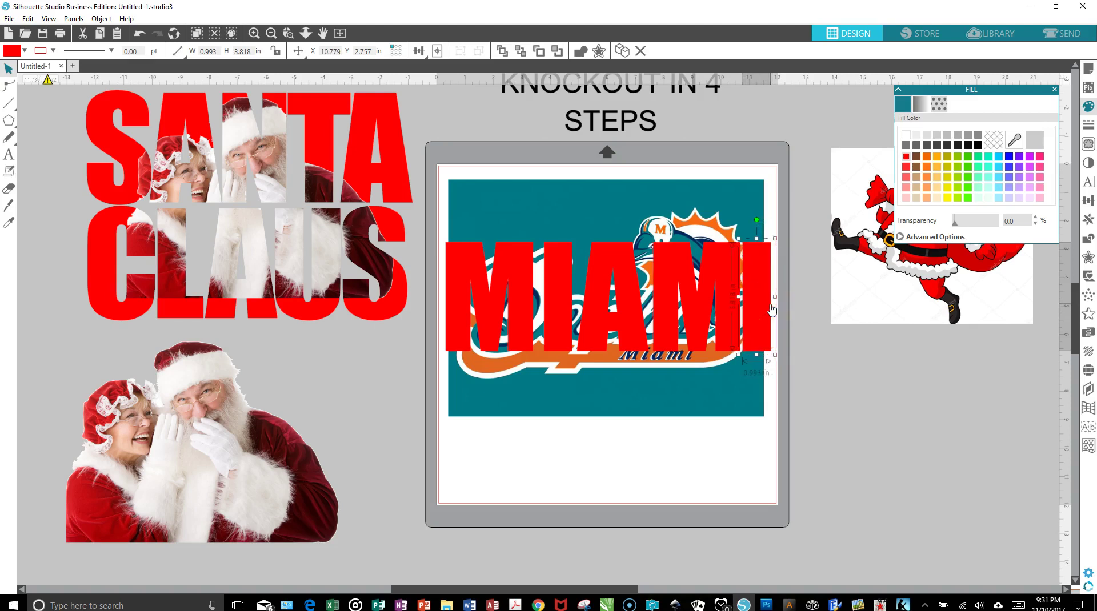
key("Left")
Select the second M along with the final I and nudge both closer to the A.
mouse_move(772, 309)
left_mouse_down()
mouse_move(735, 318)
mouse_move(759, 288)
mouse_move(757, 254)
mouse_move(731, 314)
left_mouse_up()
left_click(730, 313, "shift")
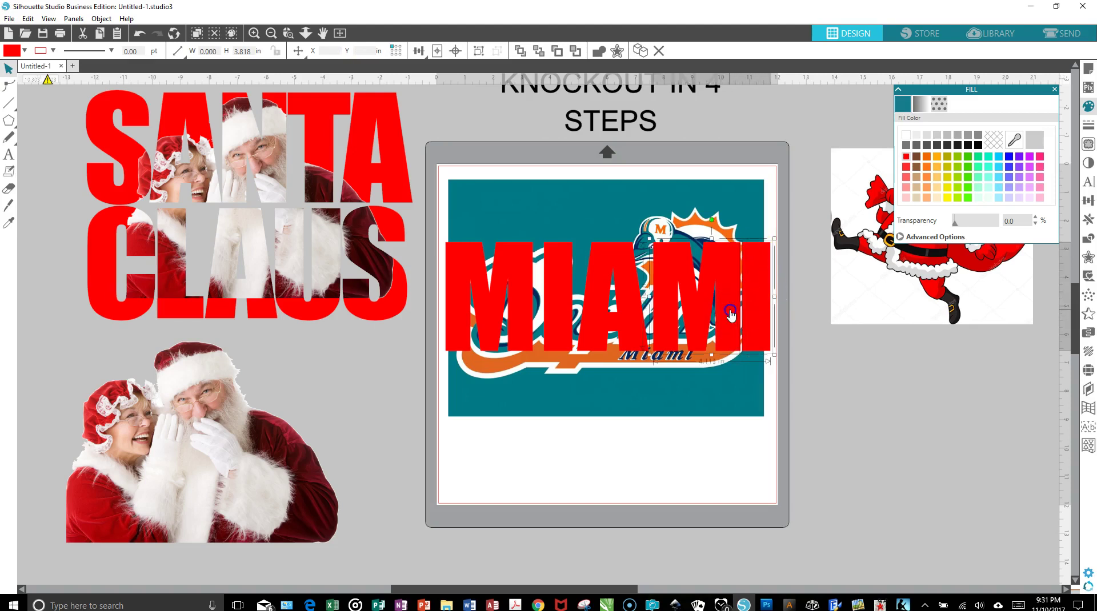
key("Left")
key("Left")
key("Left")
key("Left")
key("Left")
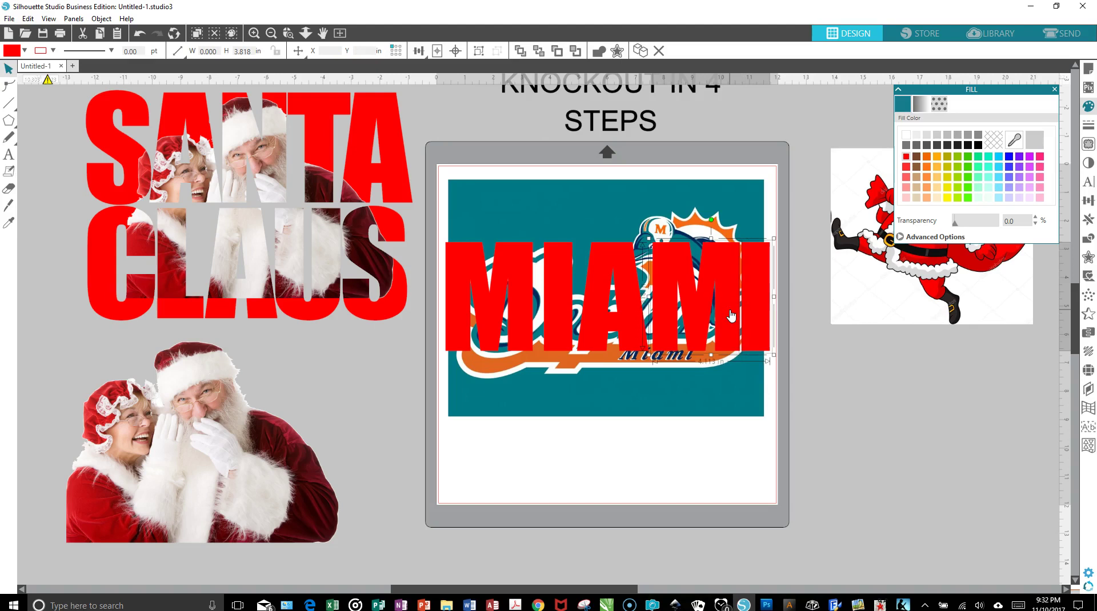
key("Left")
key("Left")
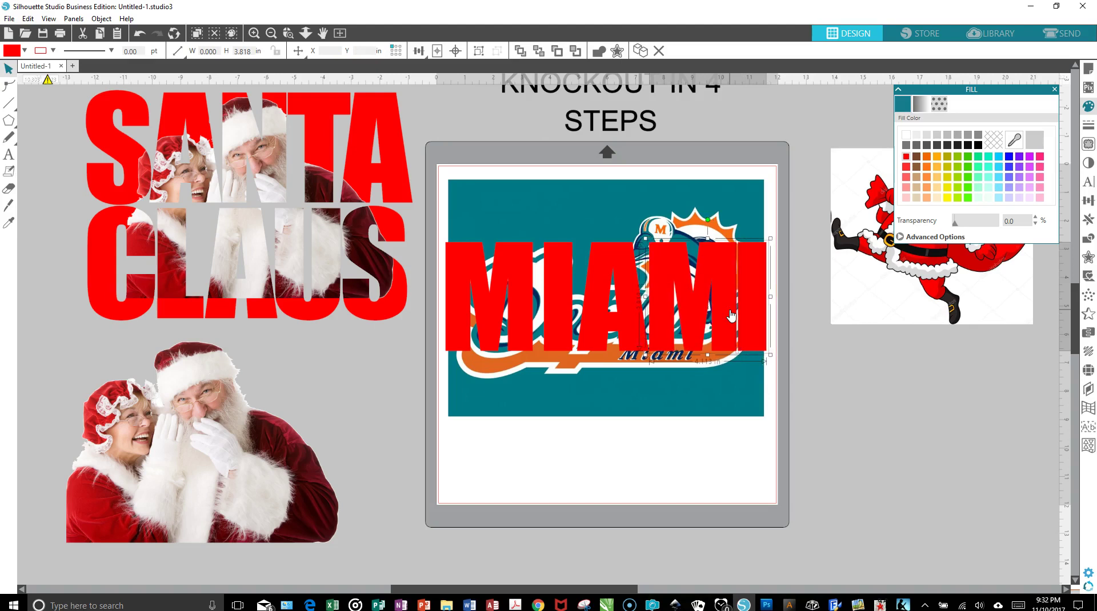
Add the A to the selected letters and nudge them closer to the first I.
left_click(622, 334)
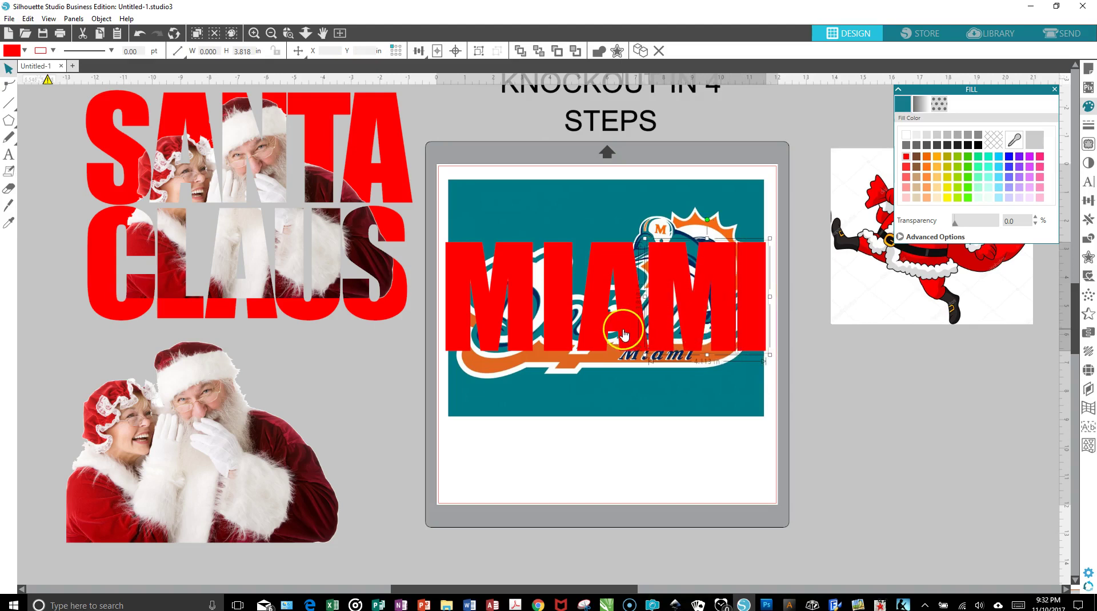
left_click(623, 334, "shift")
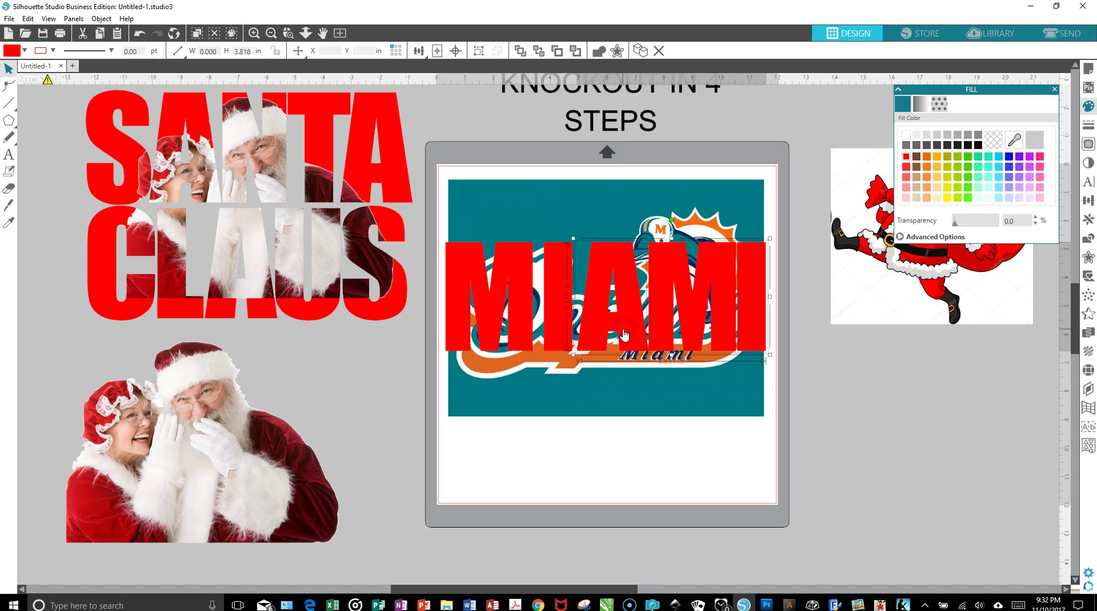
key("Left")
key("Left")
key("Left")
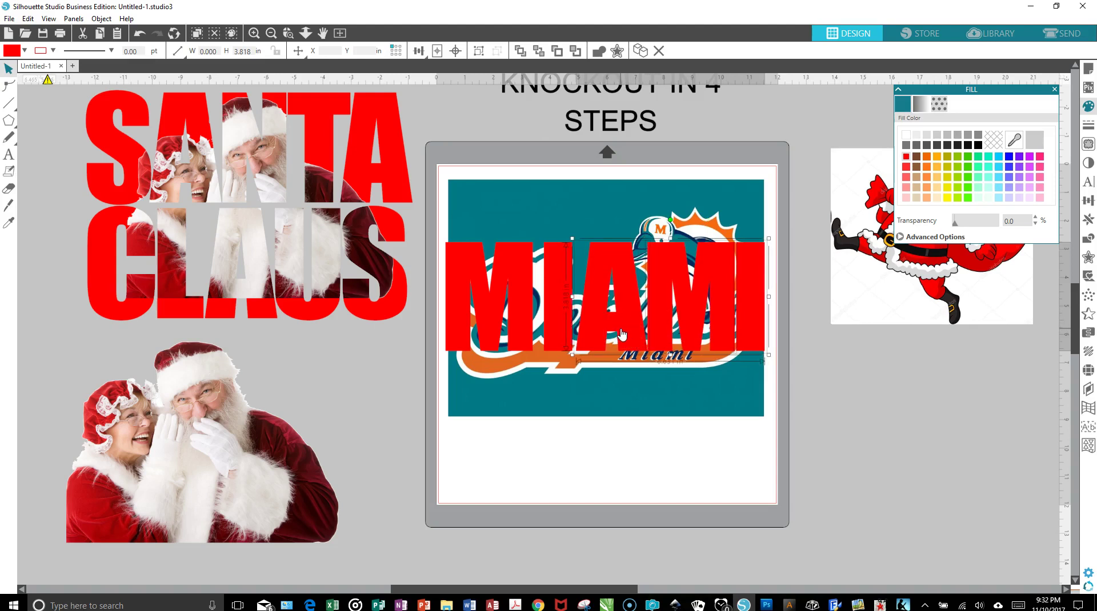
key("Left")
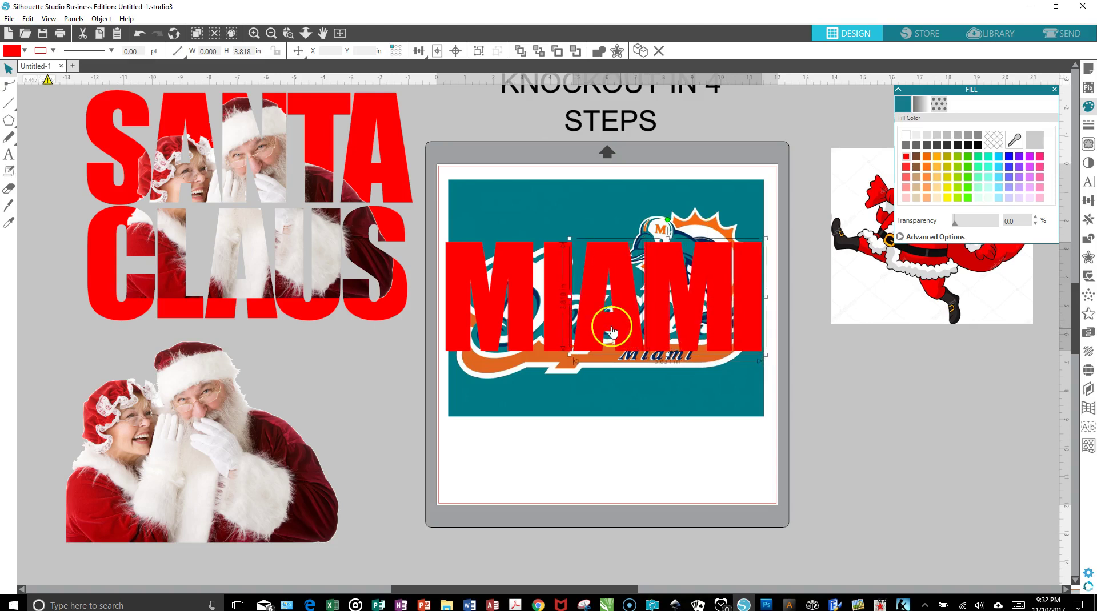
Add the first I to the selected letters and nudge them closer to the first M.
left_click(562, 335, "shift")
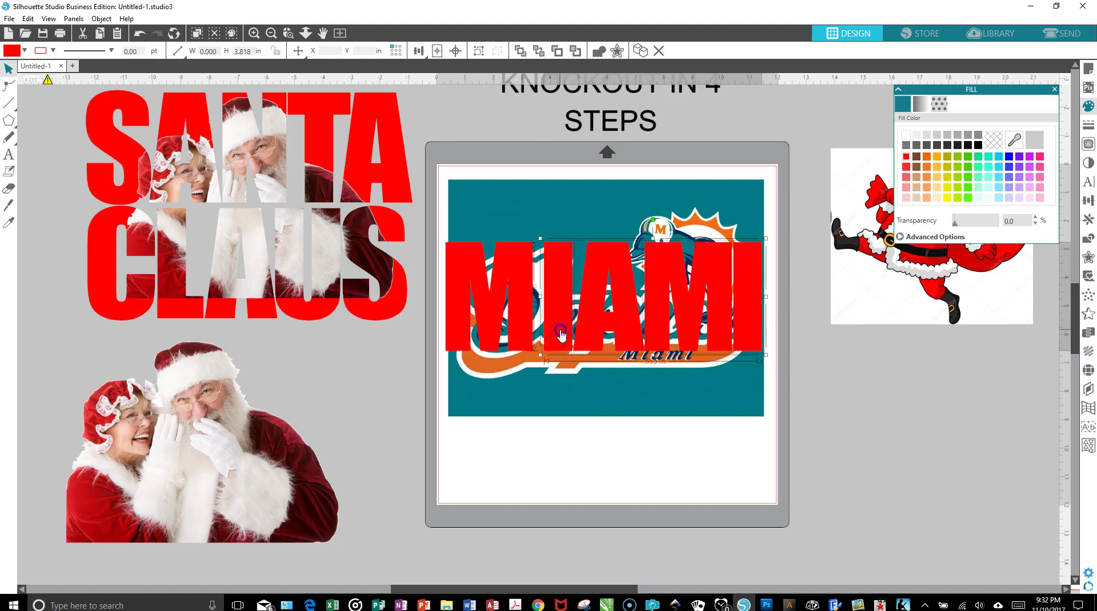
key("Left")
key("Left")
key("Left")
key("Left")
key("Left")
key("Left")
key("Left")
key("Left")
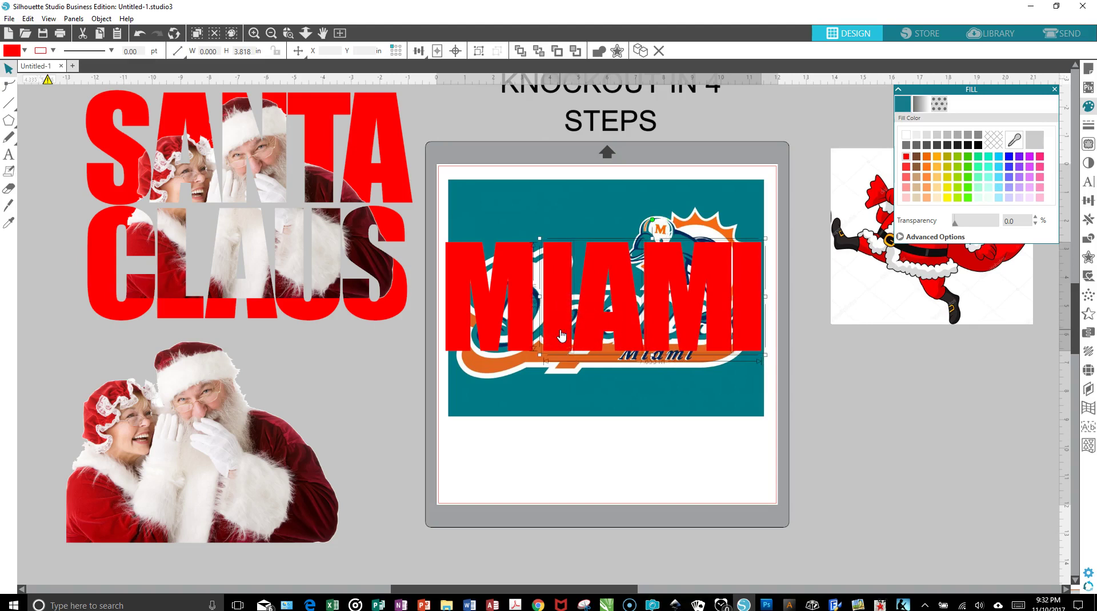
key("Left")
key("Left")
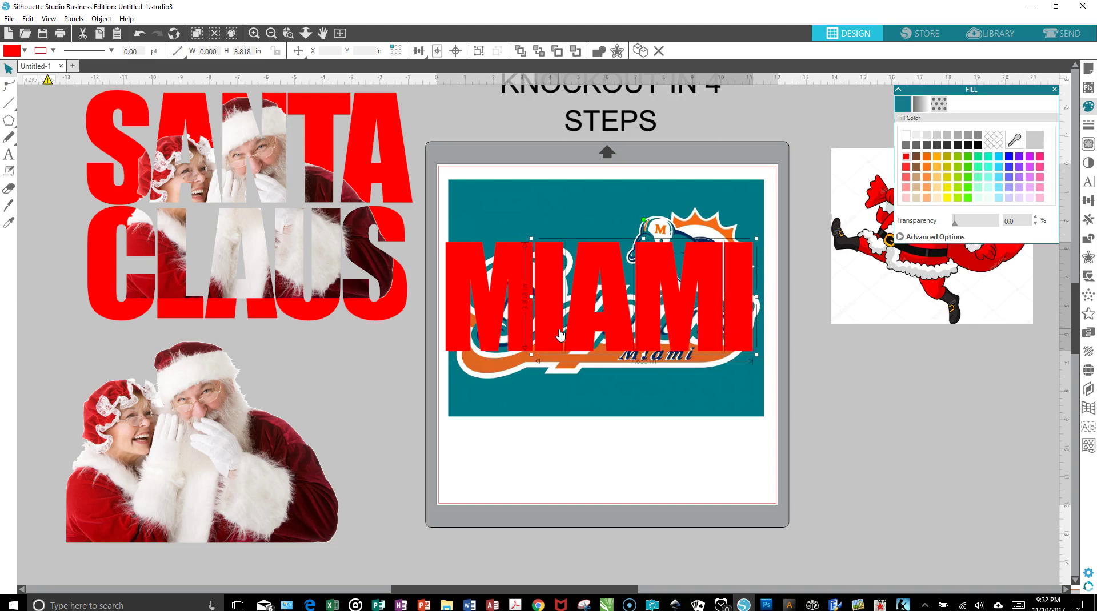
key("Left")
Group all five MIAMI letters and center the word horizontally over the Dolphins logo.
left_click(499, 319)
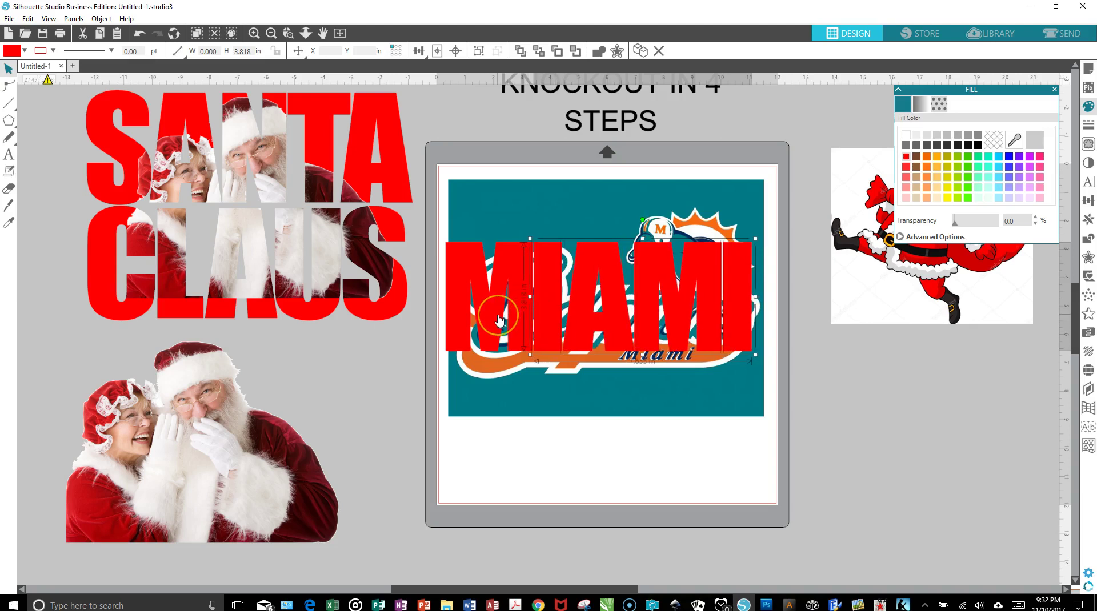
left_click(498, 318, "shift")
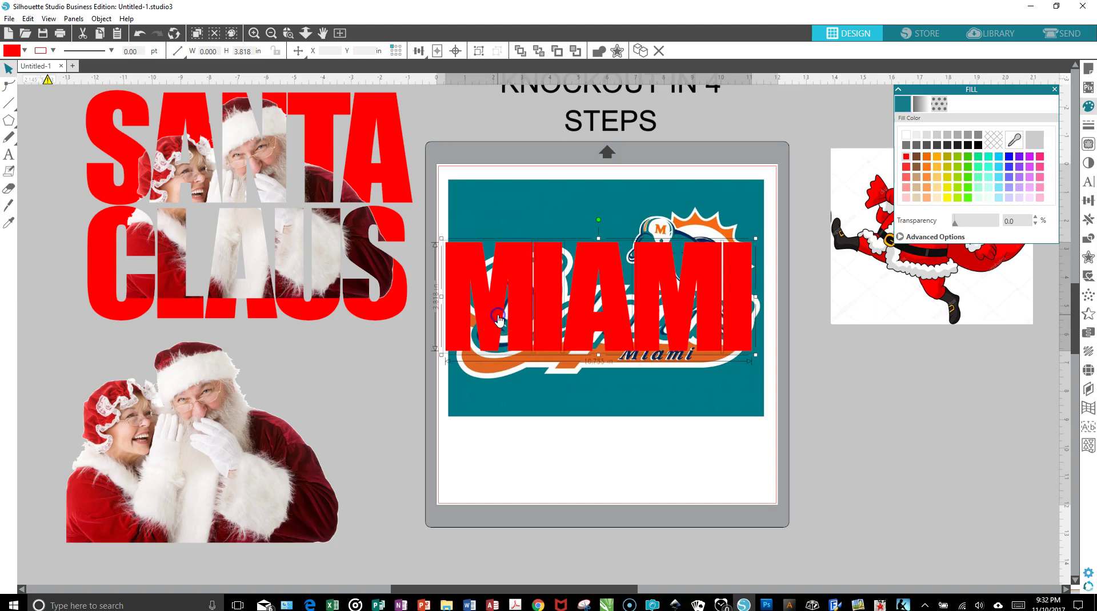
right_click(498, 319)
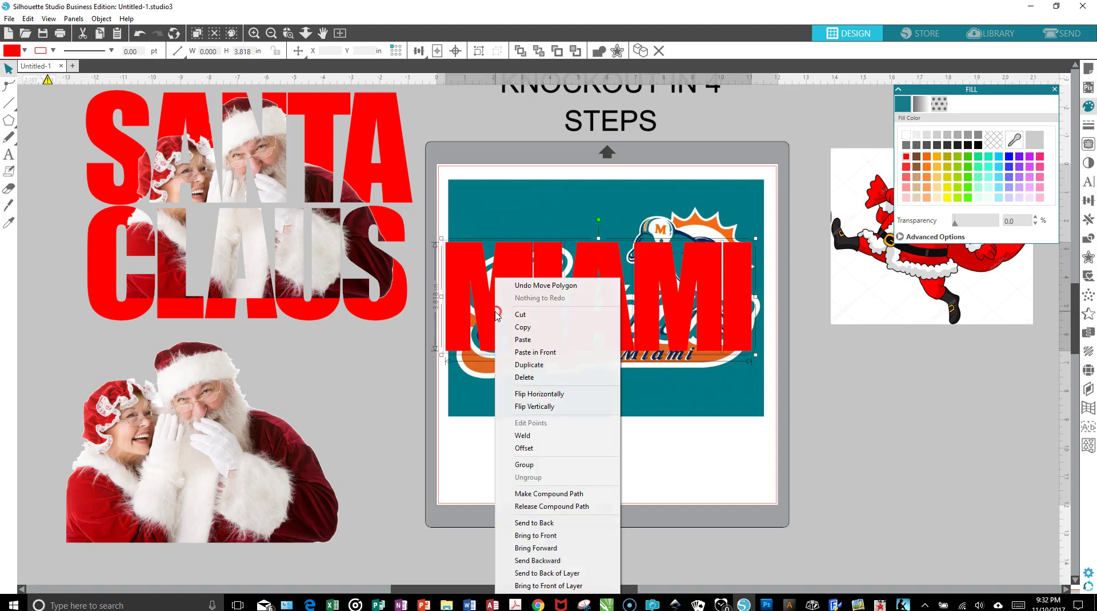
left_click(542, 465)
left_click_drag(614, 313, 619, 314)
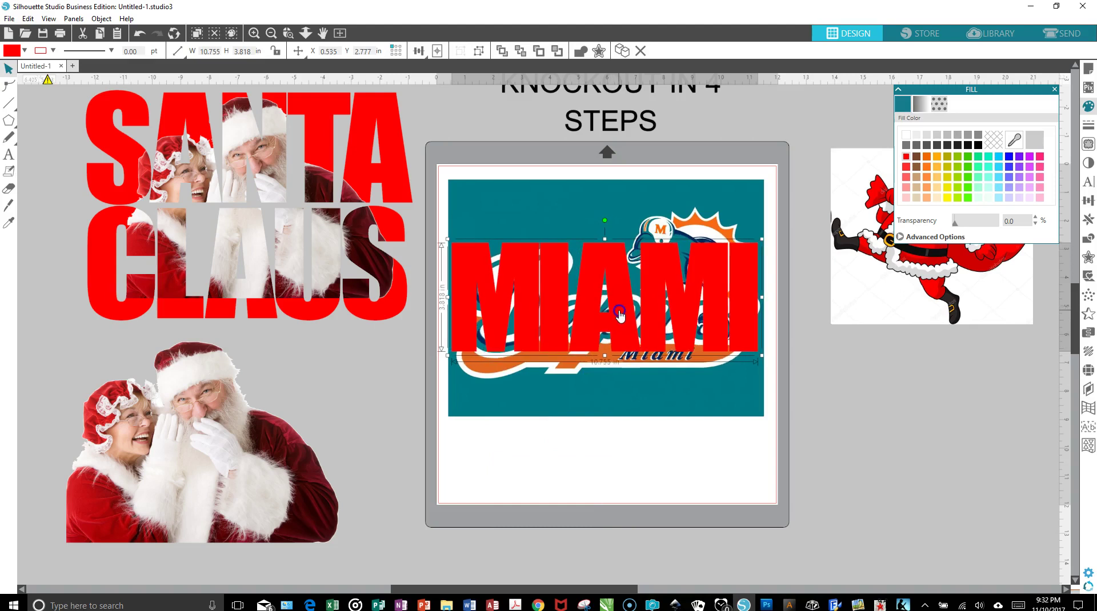
Stretch the MIAMI lettering to about 7.27 in tall and the logo's full width, and shift the logo down behind it.
left_click_drag(604, 238, 610, 204)
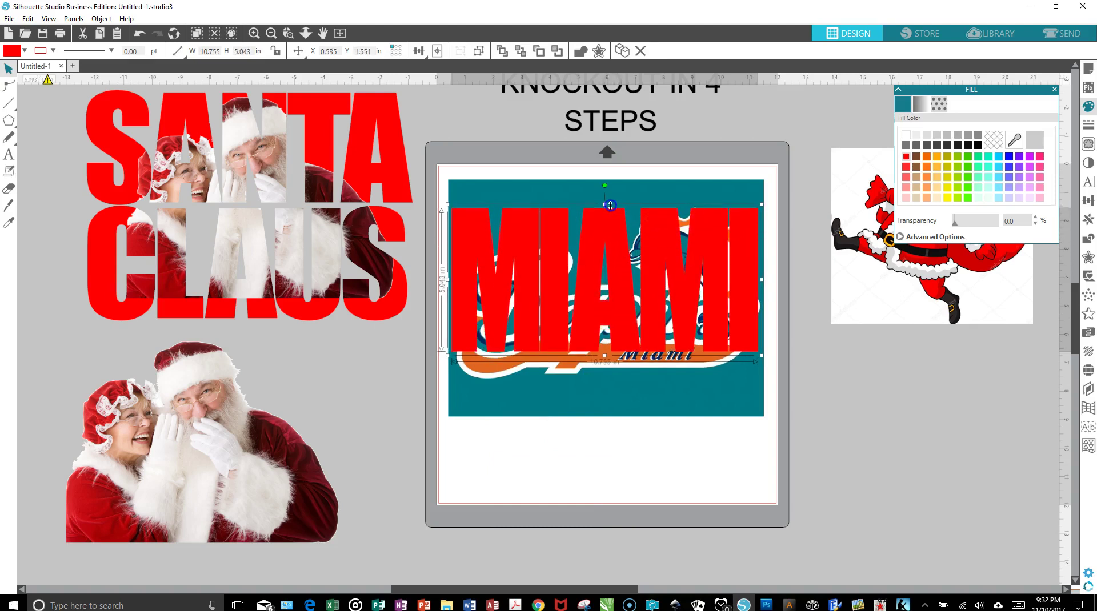
left_click_drag(609, 369, 623, 421)
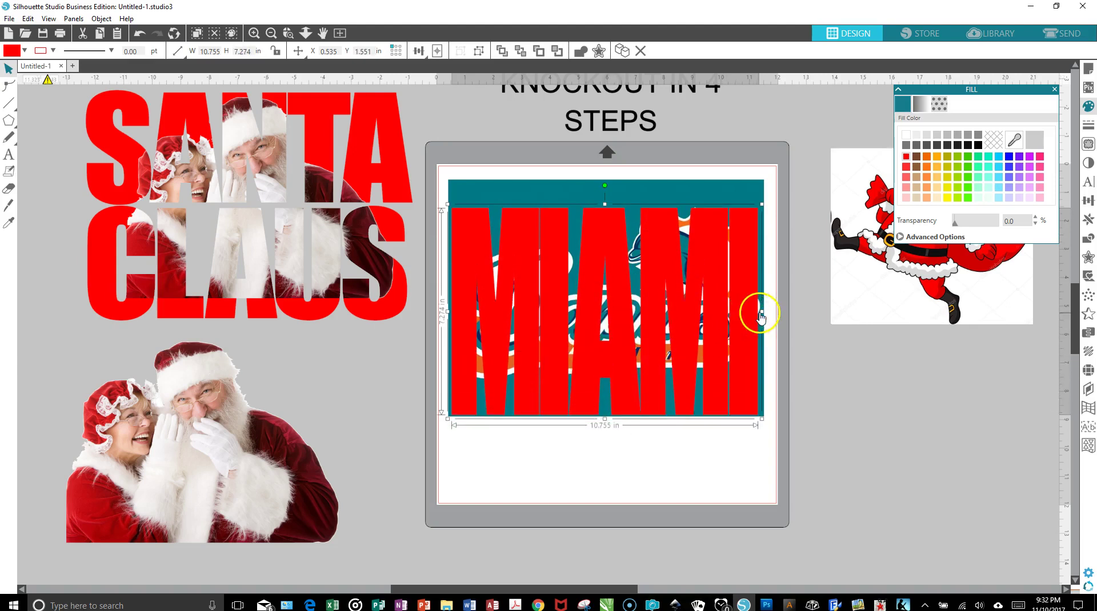
left_click_drag(762, 311, 764, 312)
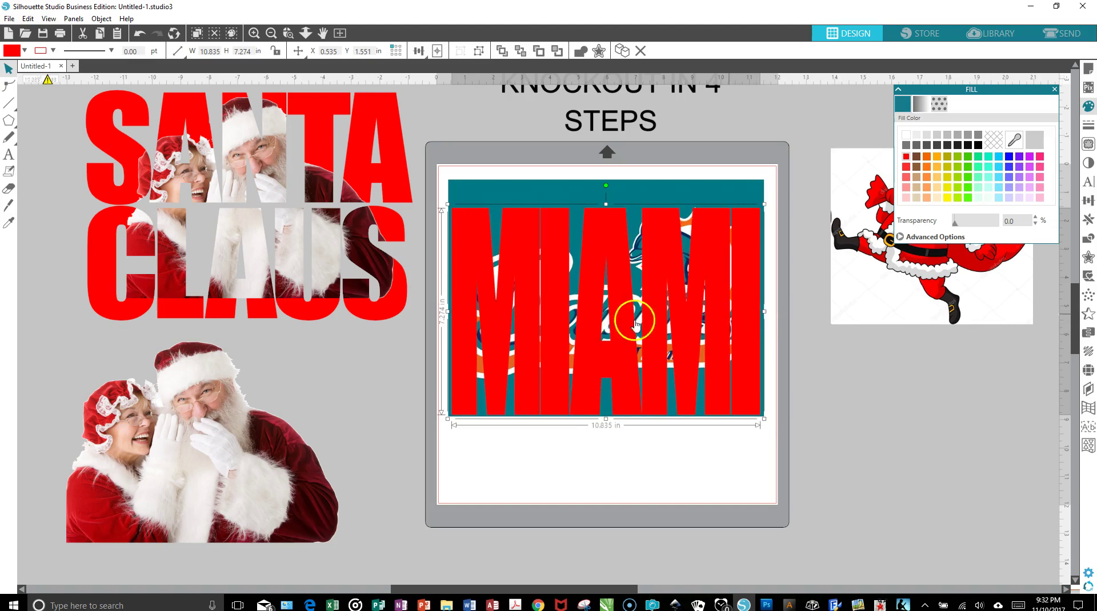
left_click_drag(446, 310, 437, 313)
left_click_drag(597, 352, 594, 361)
key("Escape")
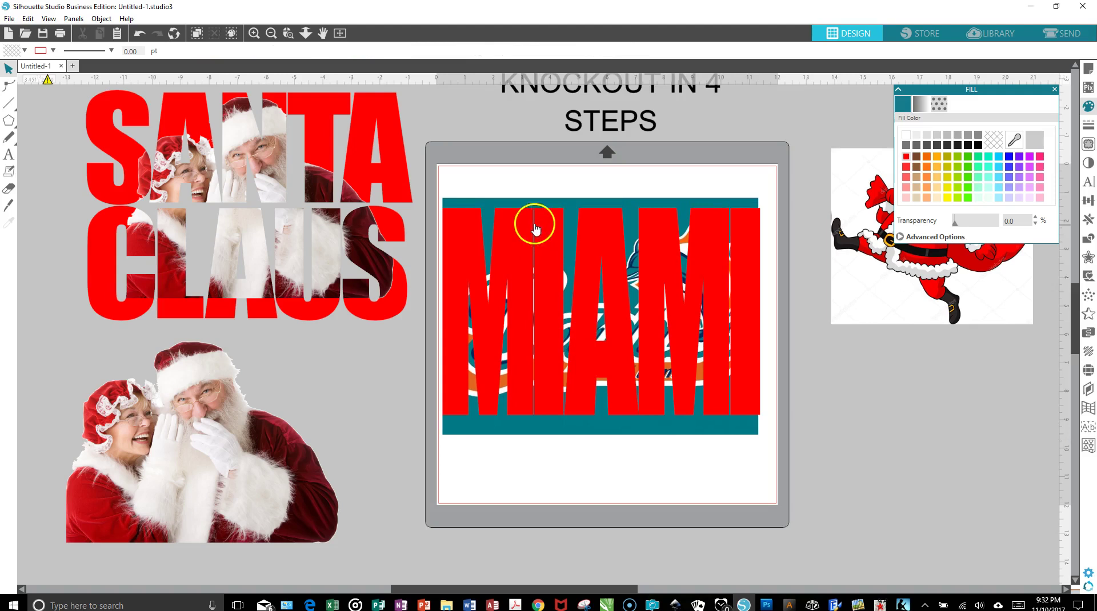
Crop the Dolphins logo to the MIAMI lettering so the image fills the letter shapes.
left_click_drag(436, 167, 780, 452)
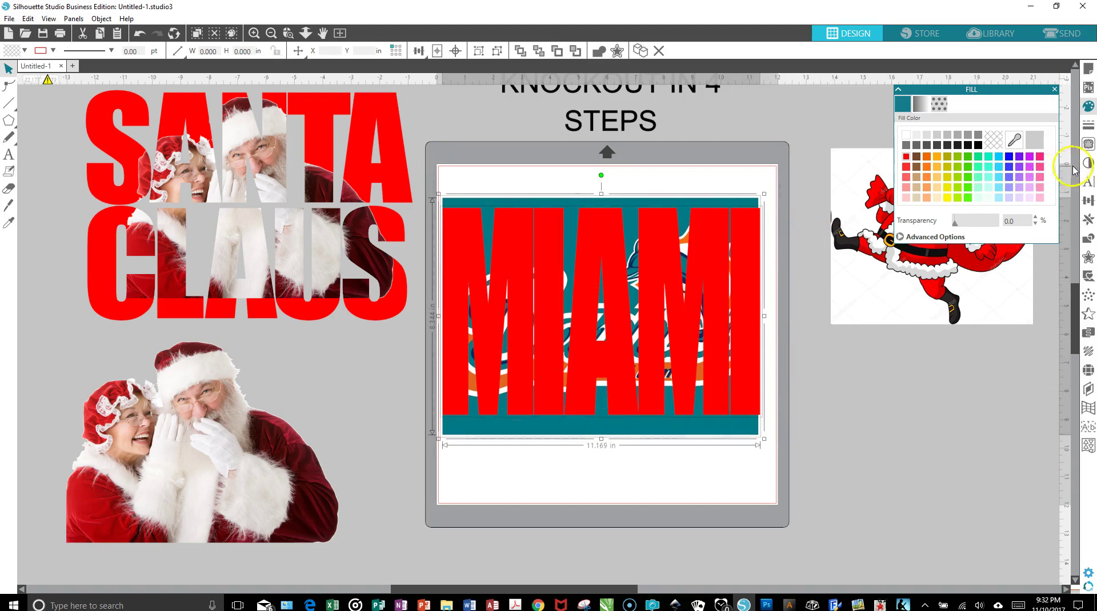
left_click(1090, 239)
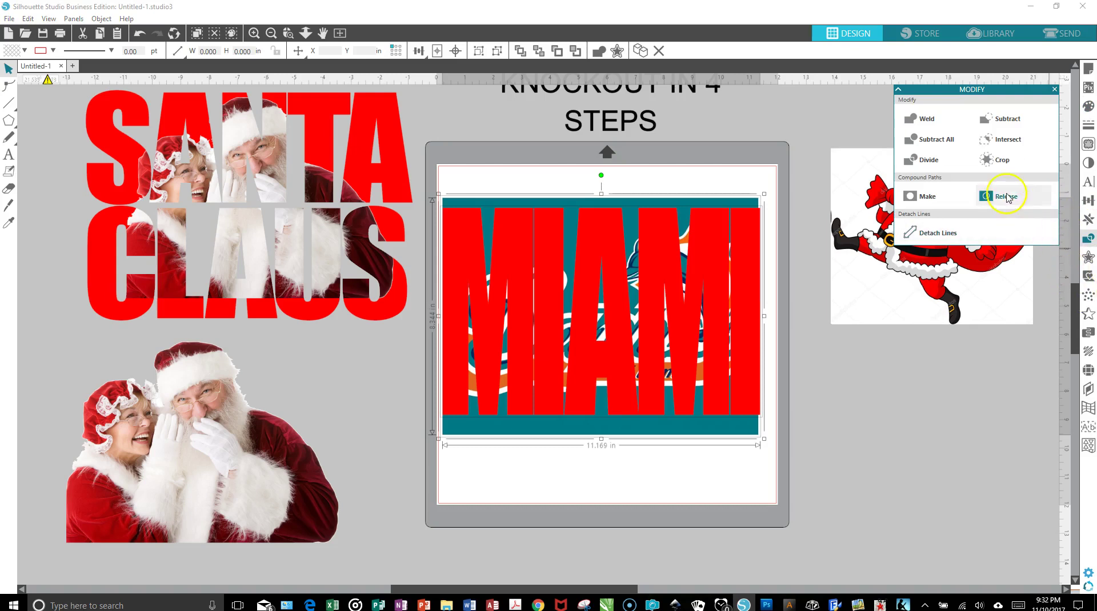
left_click(989, 162)
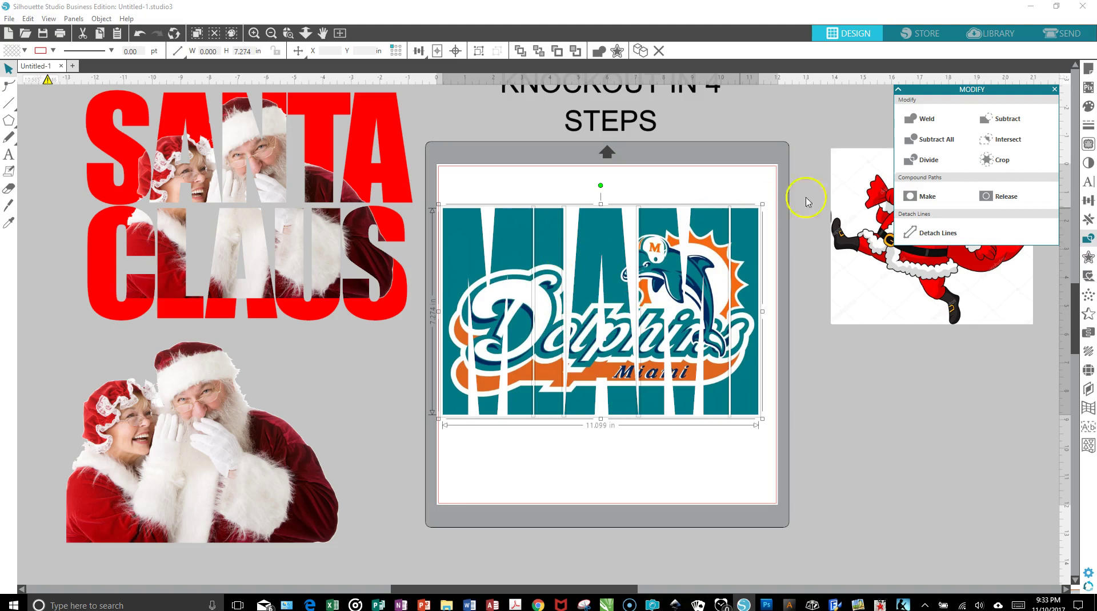
left_click(1054, 89)
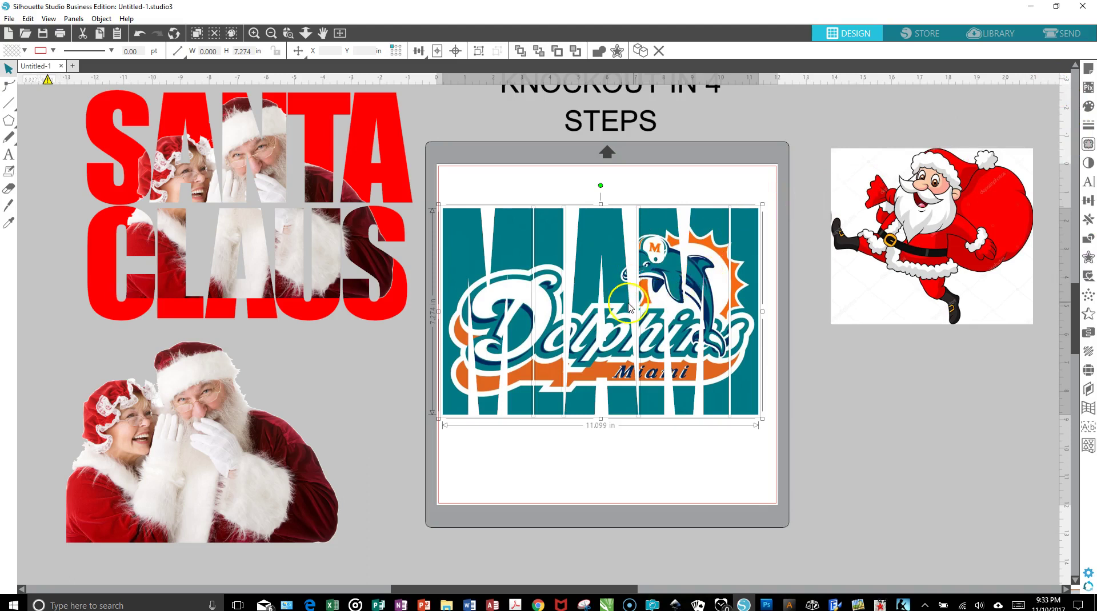
Set the line color of the cropped MIAMI letters to black.
left_click(1087, 125)
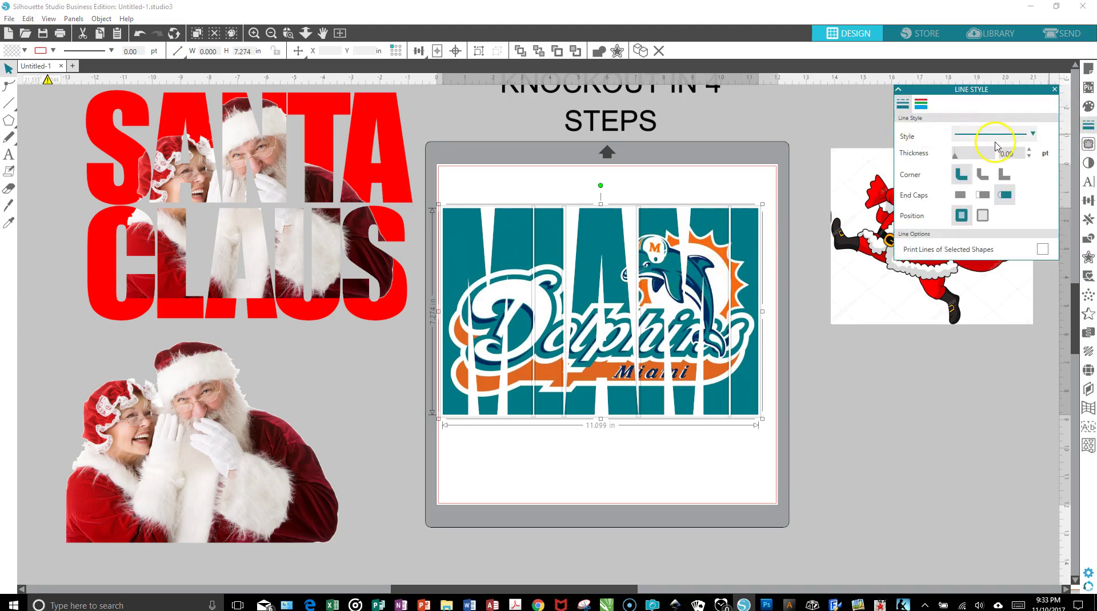
left_click(920, 109)
left_click(977, 145)
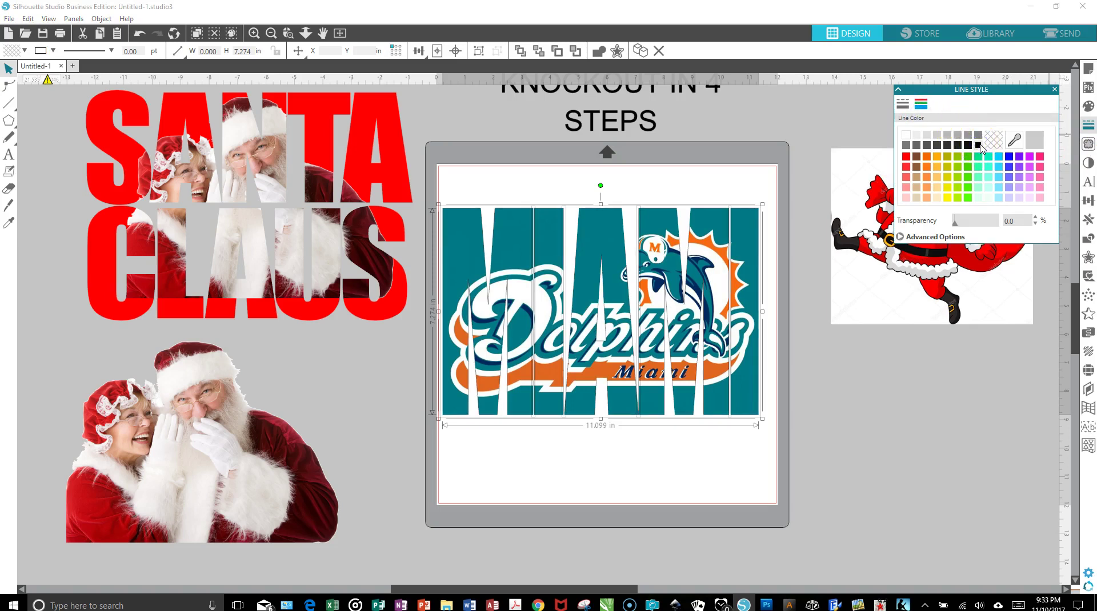
Thicken the outline of the MIAMI letters to 6.00 pt and deselect them.
left_click(903, 104)
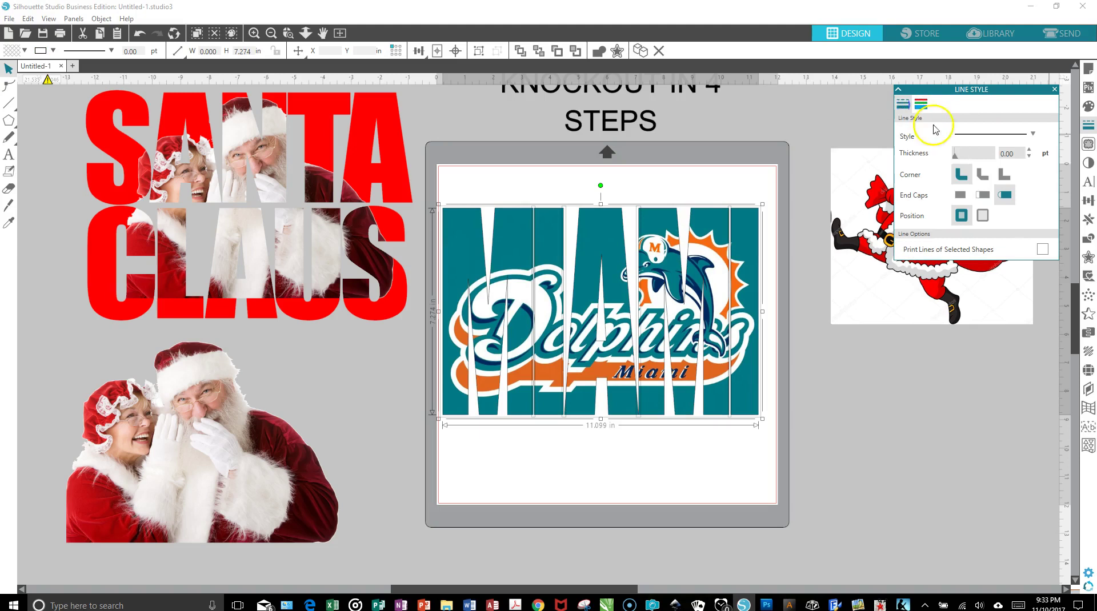
left_click(1030, 151)
left_click(1030, 151)
left_click(1031, 151)
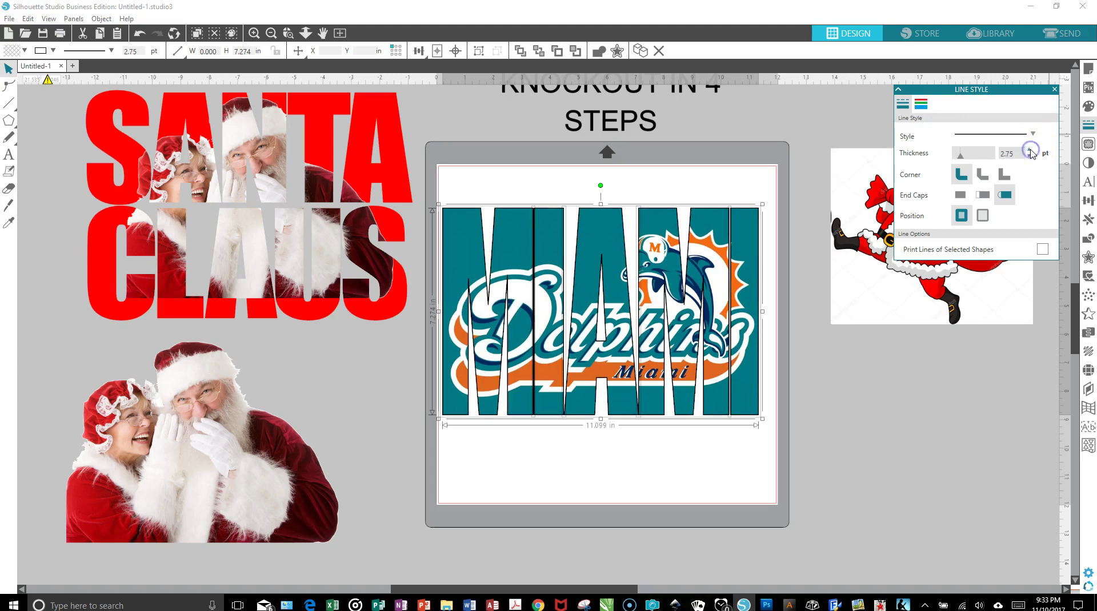
left_click(1030, 150)
left_click(1030, 150)
left_click(1031, 151)
left_click(1030, 151)
left_click(1031, 151)
left_click(1030, 151)
left_click(1030, 151)
left_click(1030, 151)
left_click(1031, 151)
left_click(1030, 151)
left_click(1030, 151)
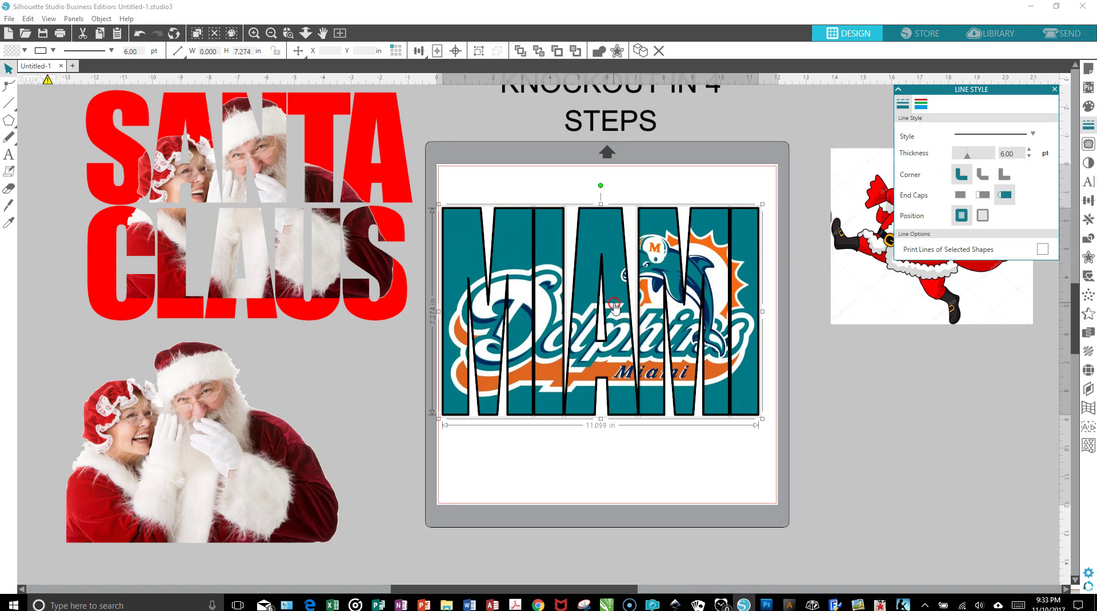
right_click(615, 279)
left_click(526, 501)
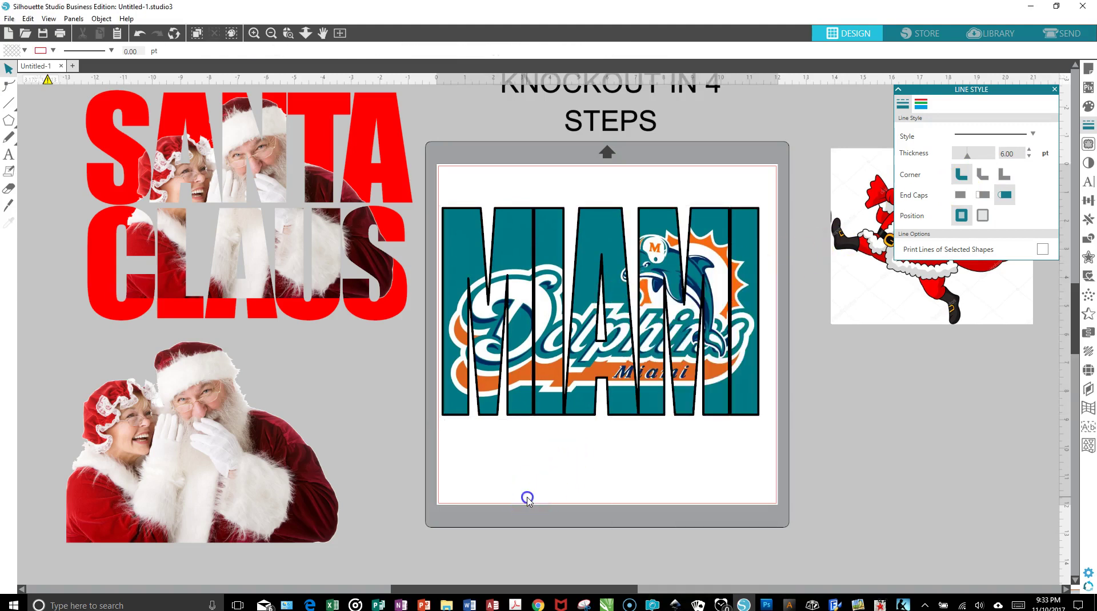
Nudge the last I and the second M of MIAMI slightly to the right to open gaps between letters.
left_click(745, 350)
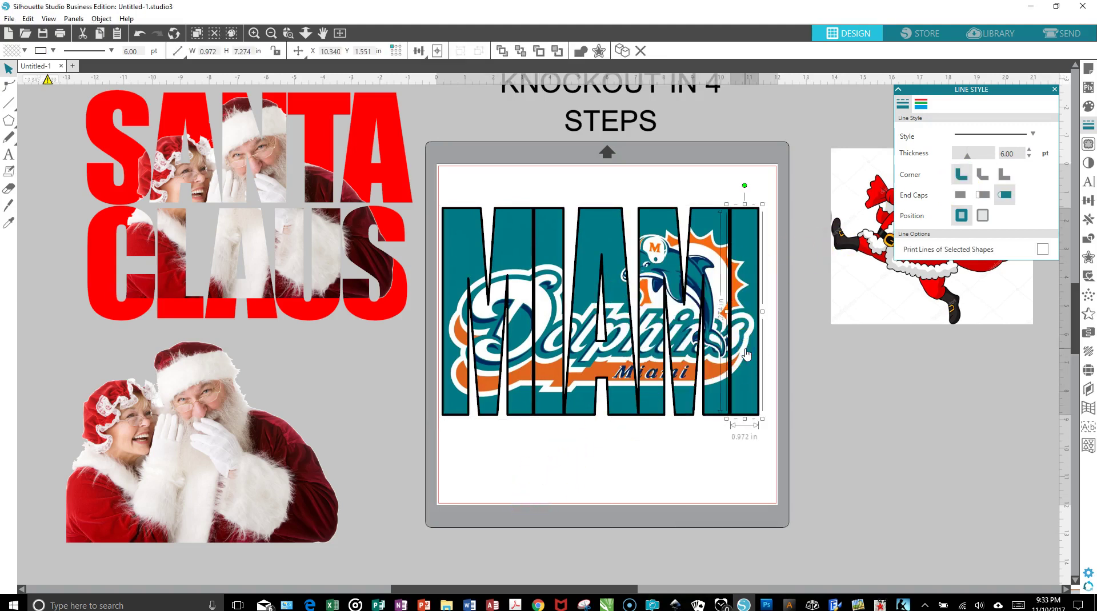
key("Right")
key("Right")
key("Right")
key("Right")
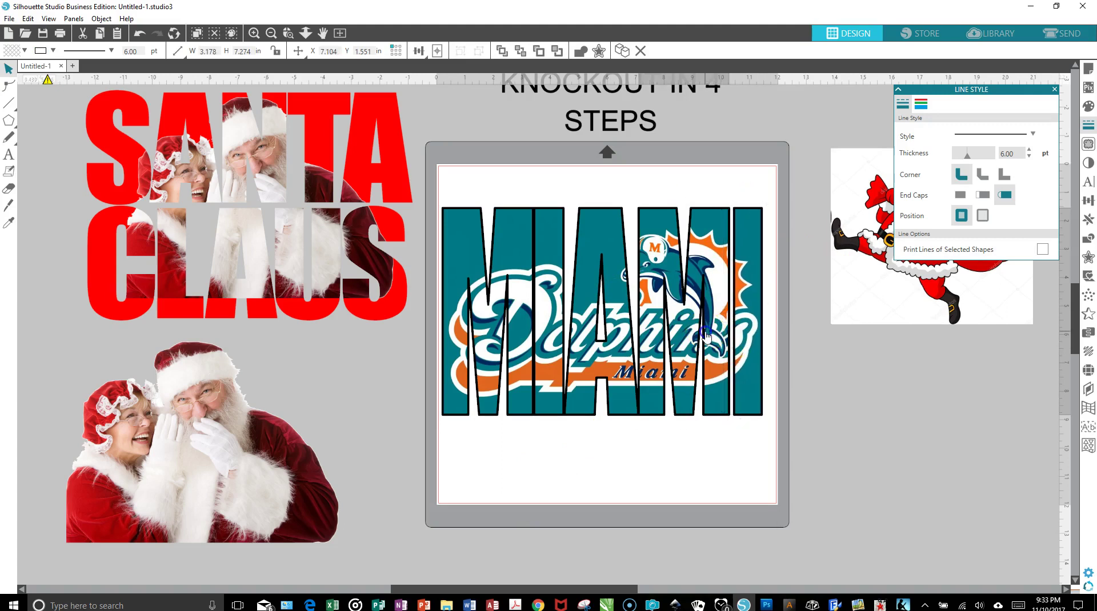
left_click(707, 336)
left_click(594, 359)
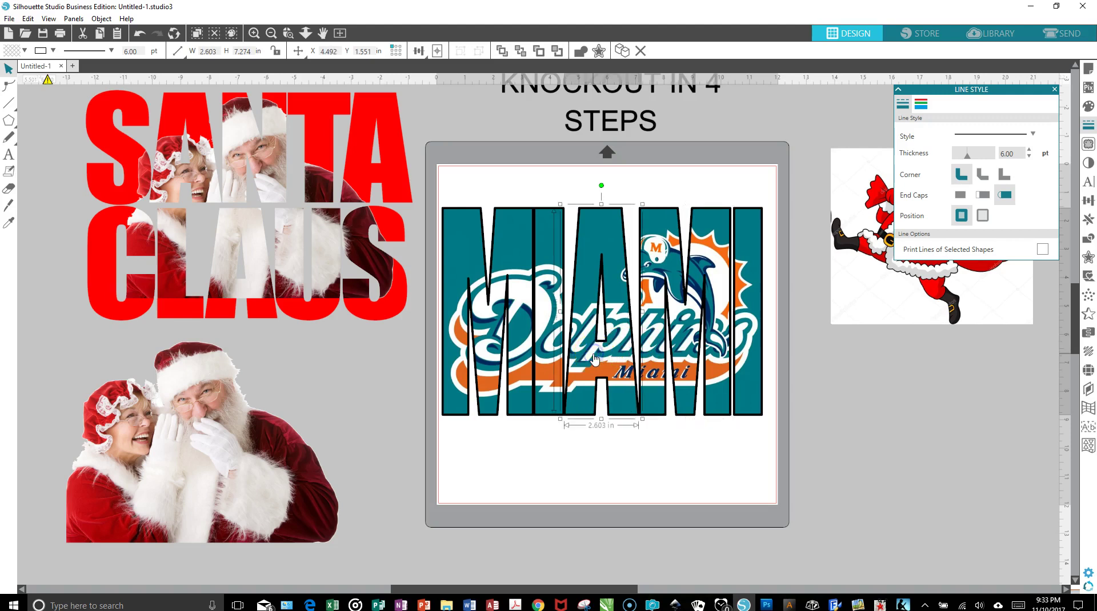
Nudge the first M and the first I of MIAMI slightly to the left to separate them from their neighbors.
left_click(464, 357)
key("Left")
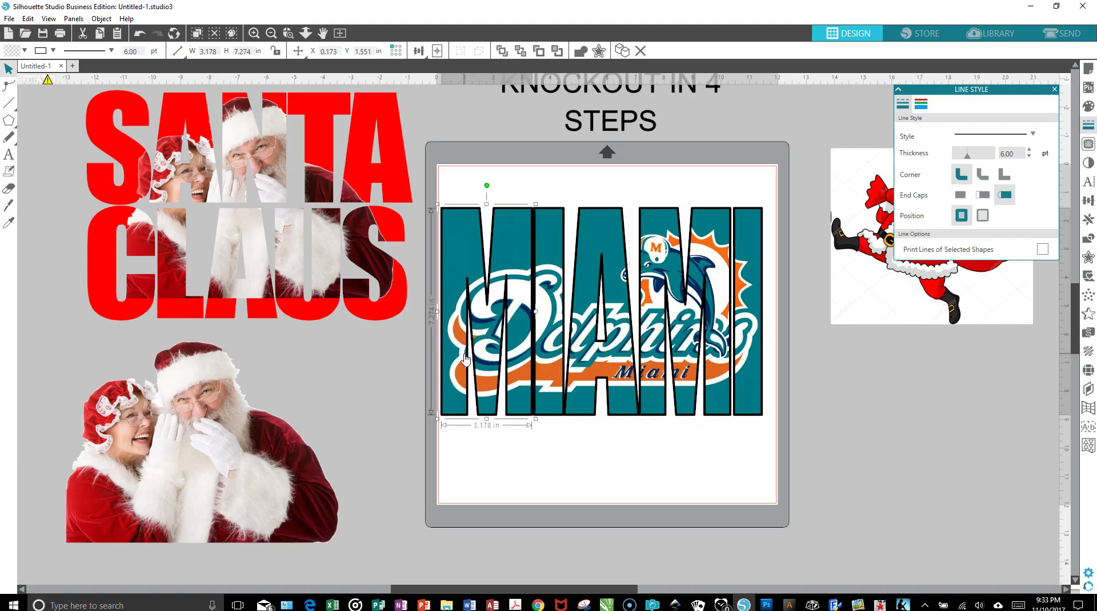
key("Left")
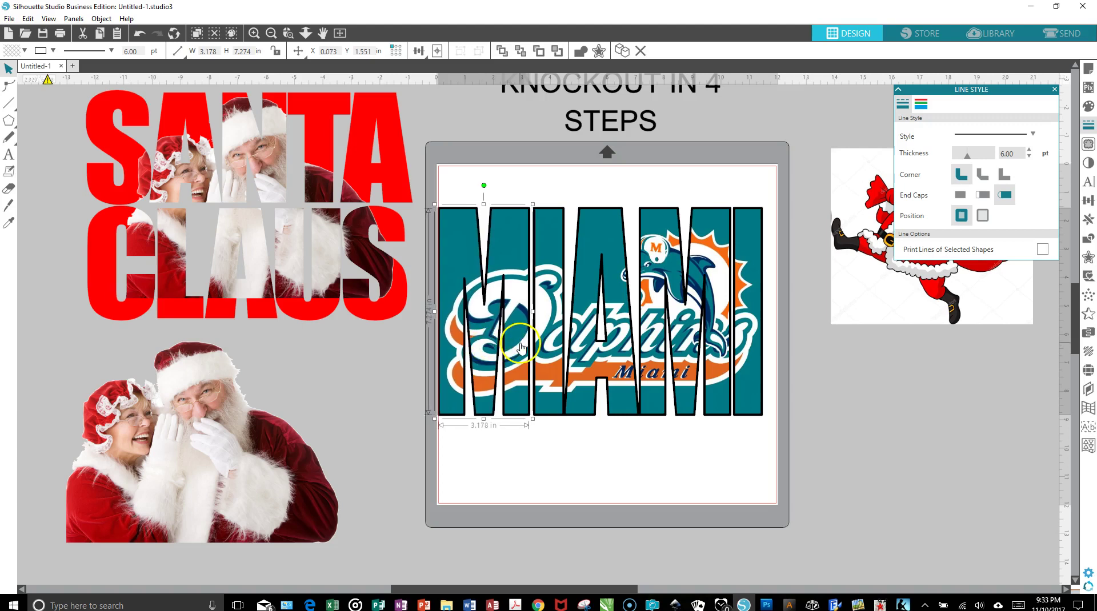
left_click(554, 345)
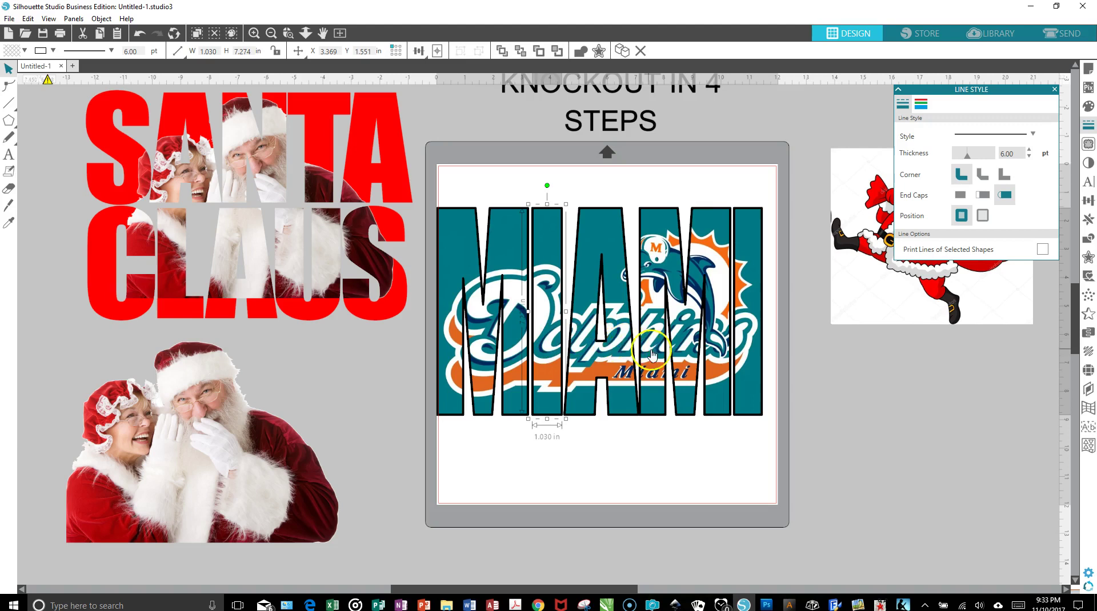
Nudge the last I and the second M a little further right to even out the letter spacing.
left_click(751, 341)
key("Right")
left_click(703, 346)
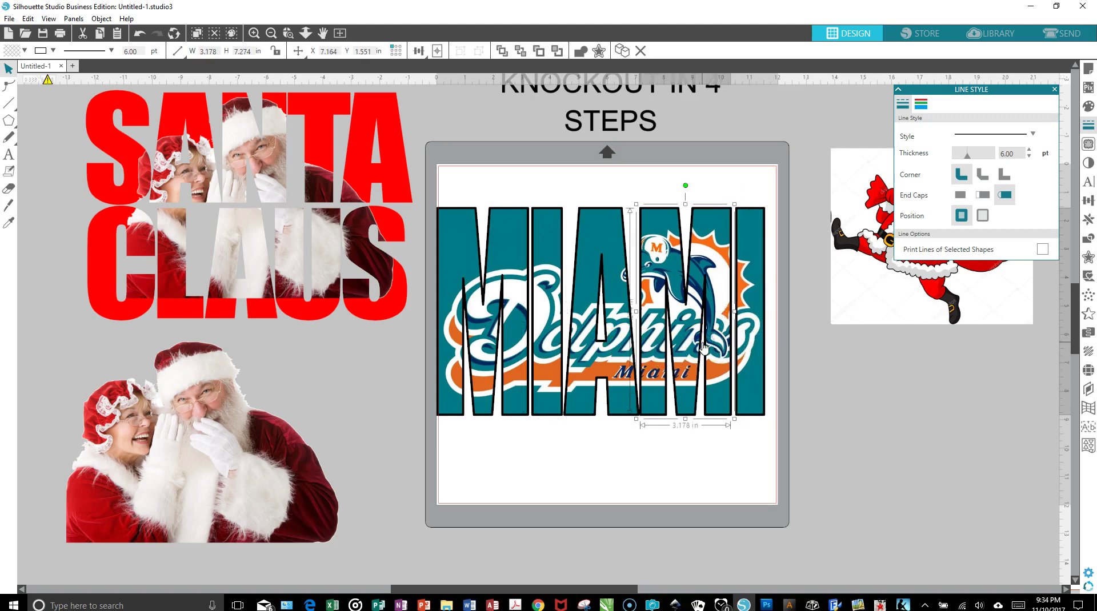
left_click(626, 456)
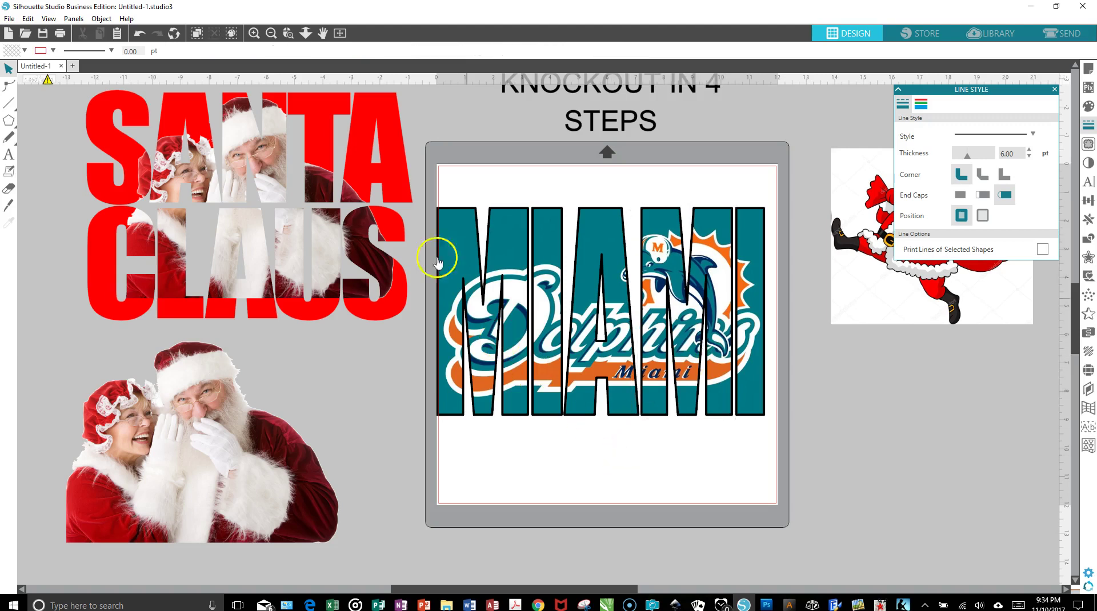
Group all five logo-filled MIAMI letters.
left_click_drag(423, 167, 808, 457)
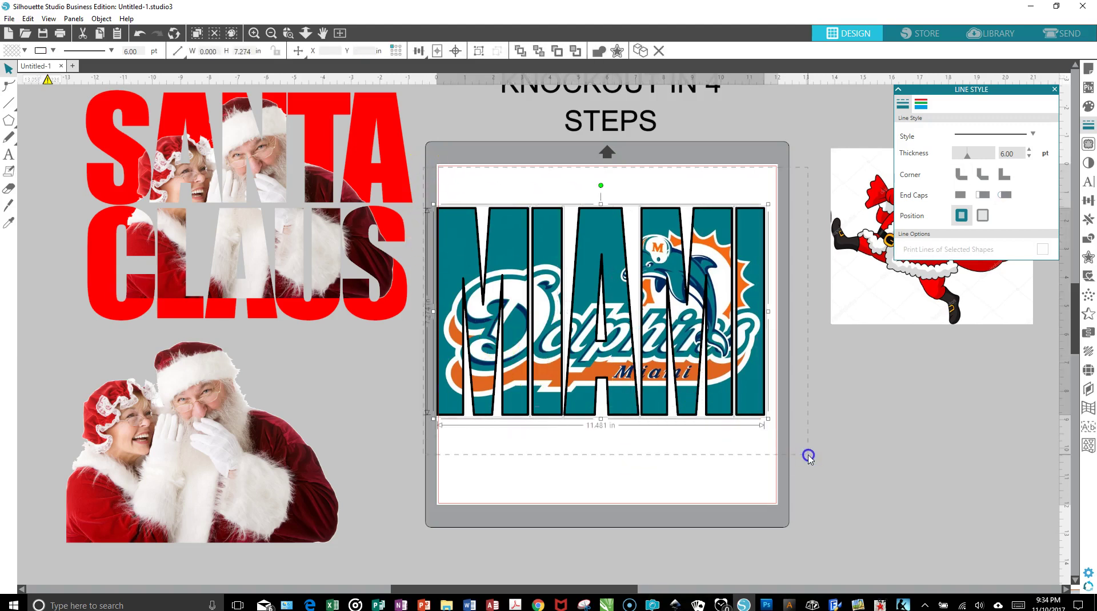
right_click(654, 336)
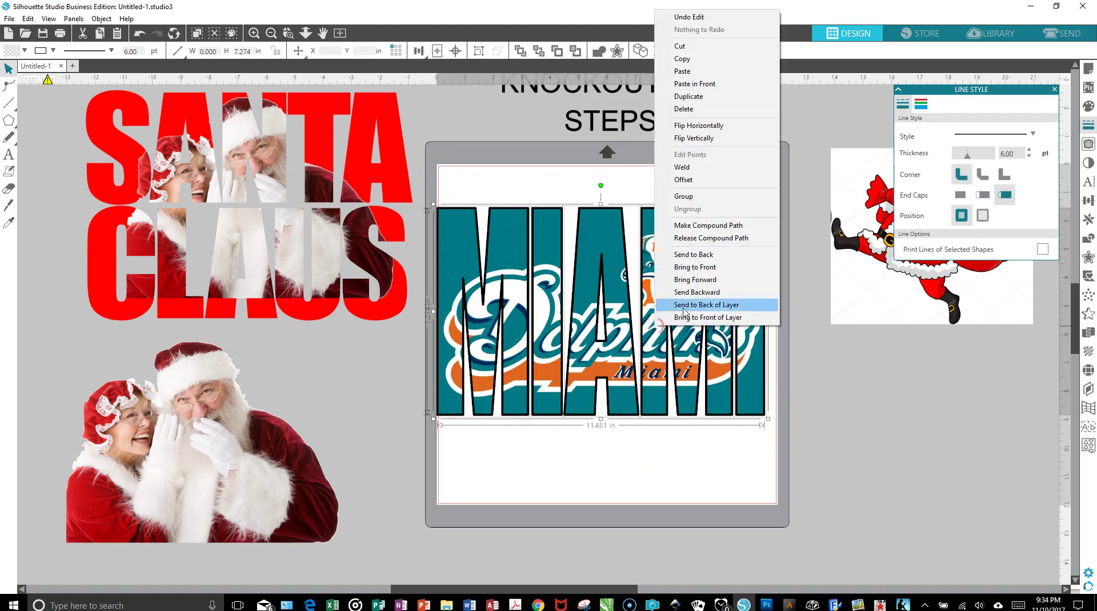
left_click(685, 197)
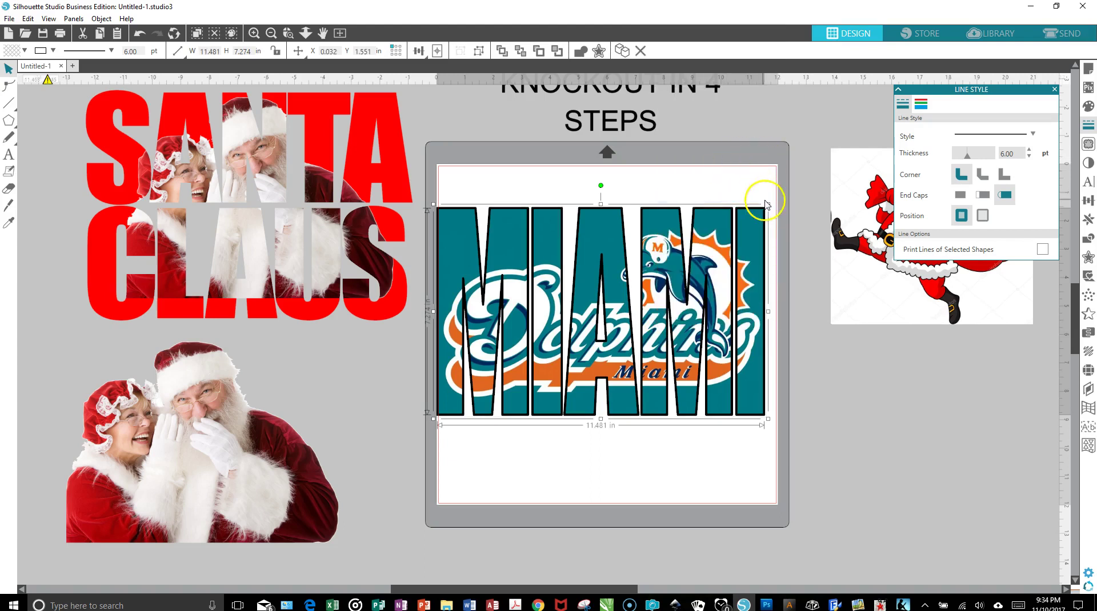
Shrink the MIAMI group to about 9.67 by 6.13 in and place it near the top edge of the page.
left_click_drag(767, 205, 722, 247)
left_click_drag(626, 342, 647, 303)
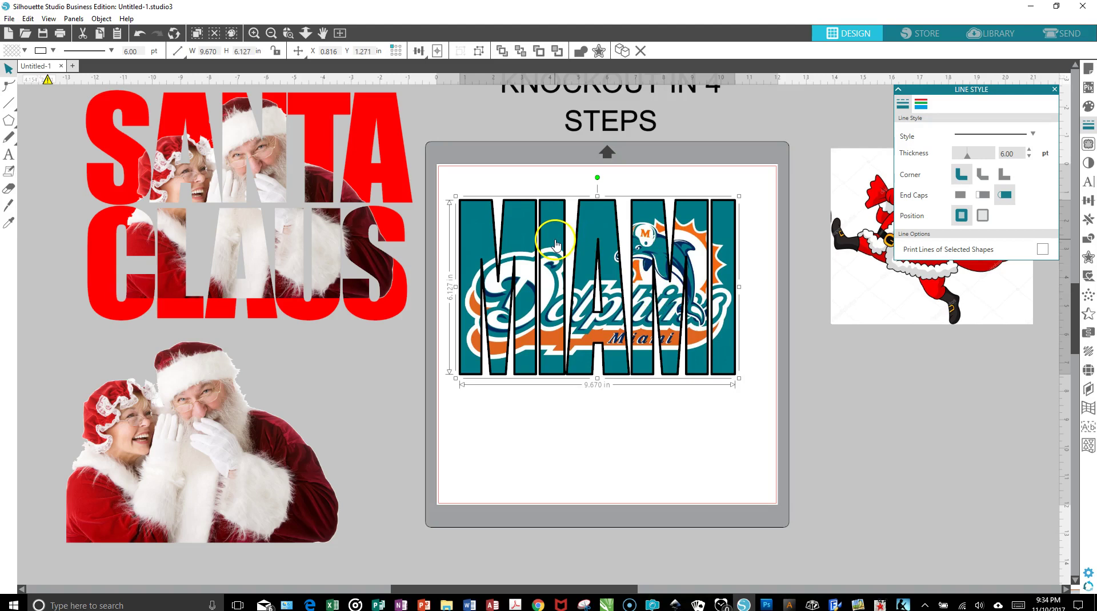
left_click_drag(565, 286, 580, 257)
Move the SANTA CLAUS knockout onto the page, shrink it, and place it directly below MIAMI.
left_click(359, 241)
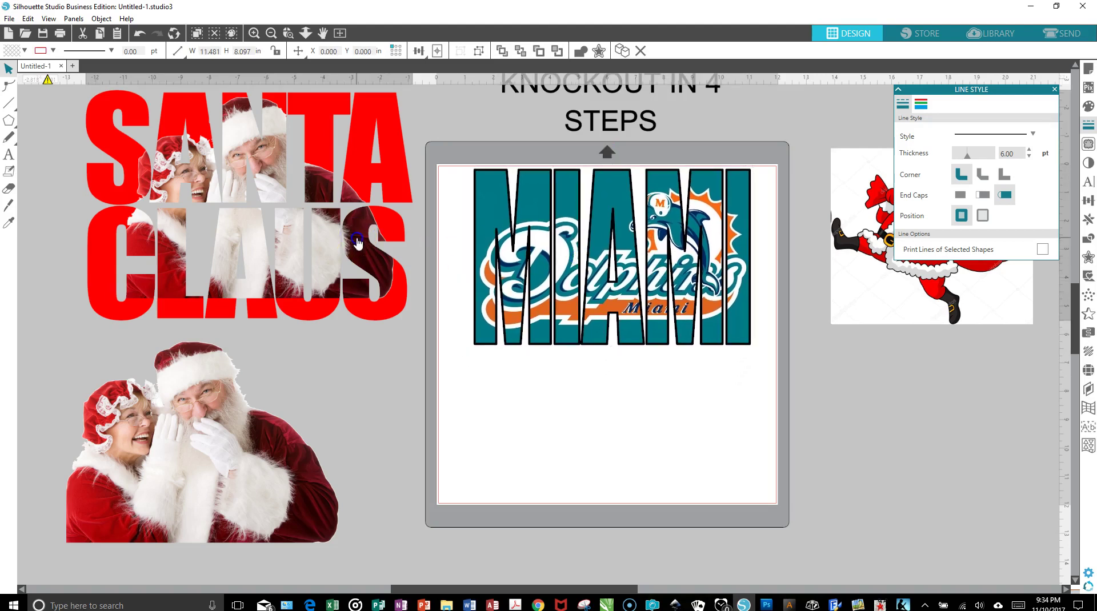
left_click_drag(357, 242, 720, 454)
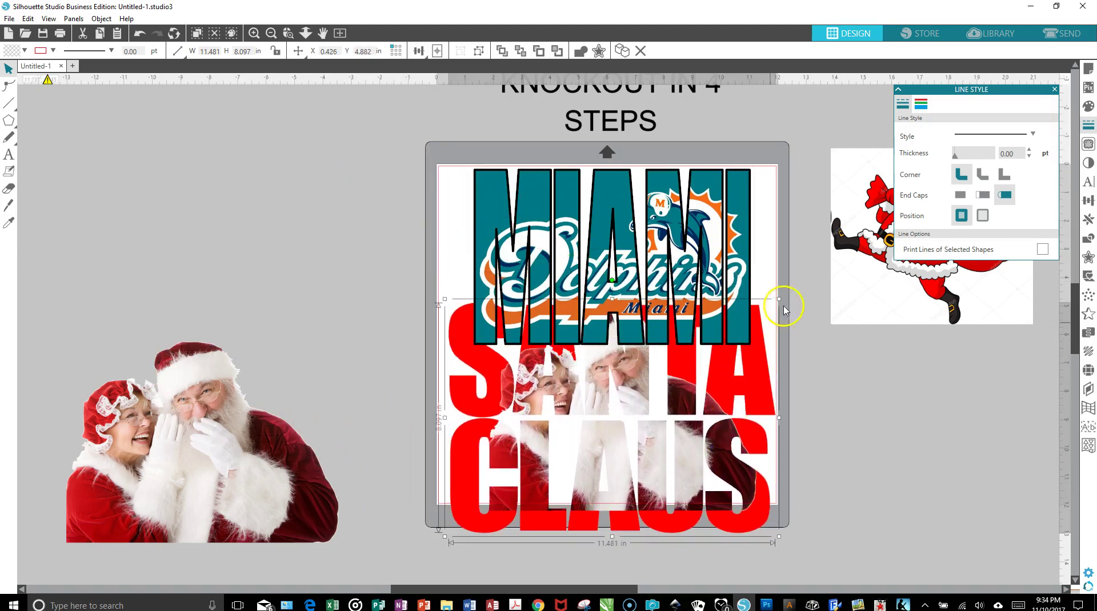
left_click_drag(771, 308, 708, 364)
left_click_drag(583, 423, 625, 409)
Move the cartoon Santa image to the other side of the page, above the Santa couple photo.
left_click_drag(855, 317, 188, 296)
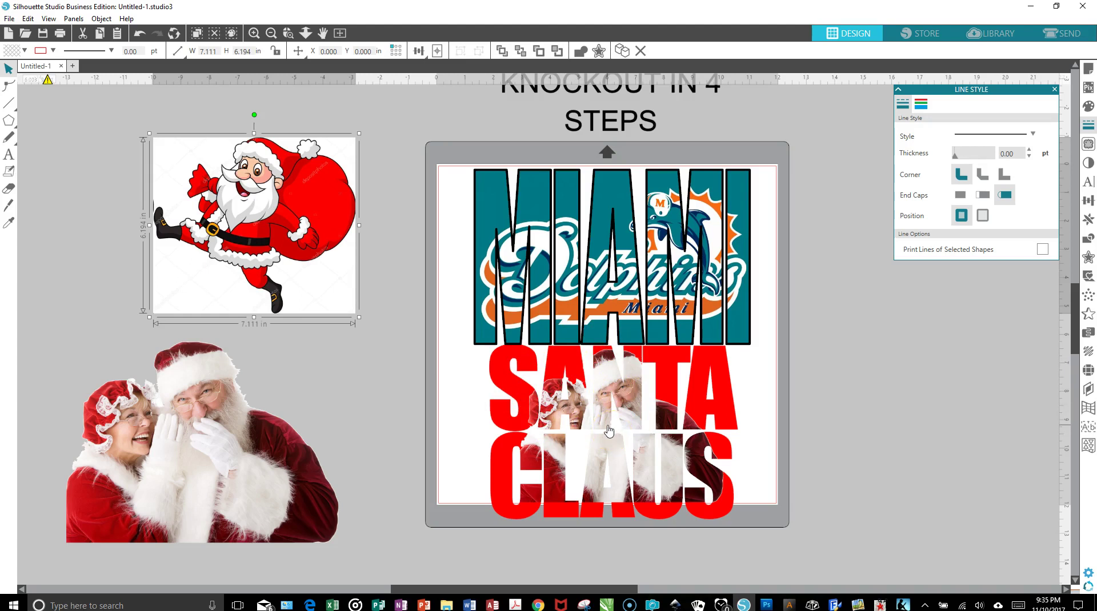
left_click(521, 290)
left_click(514, 195)
left_click(511, 199)
left_click(778, 275)
scroll(779, 277, "up", 2)
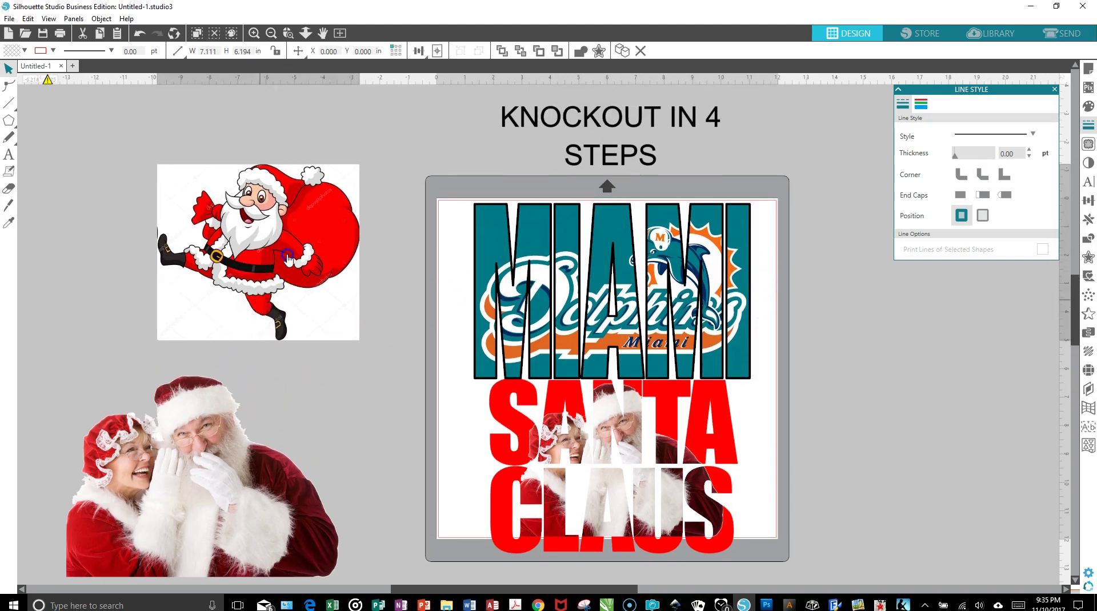
Move the Santa couple photo closer to the page and delete the cartoon Santa image.
left_click_drag(236, 335, 292, 251)
left_click_drag(261, 382, 324, 289)
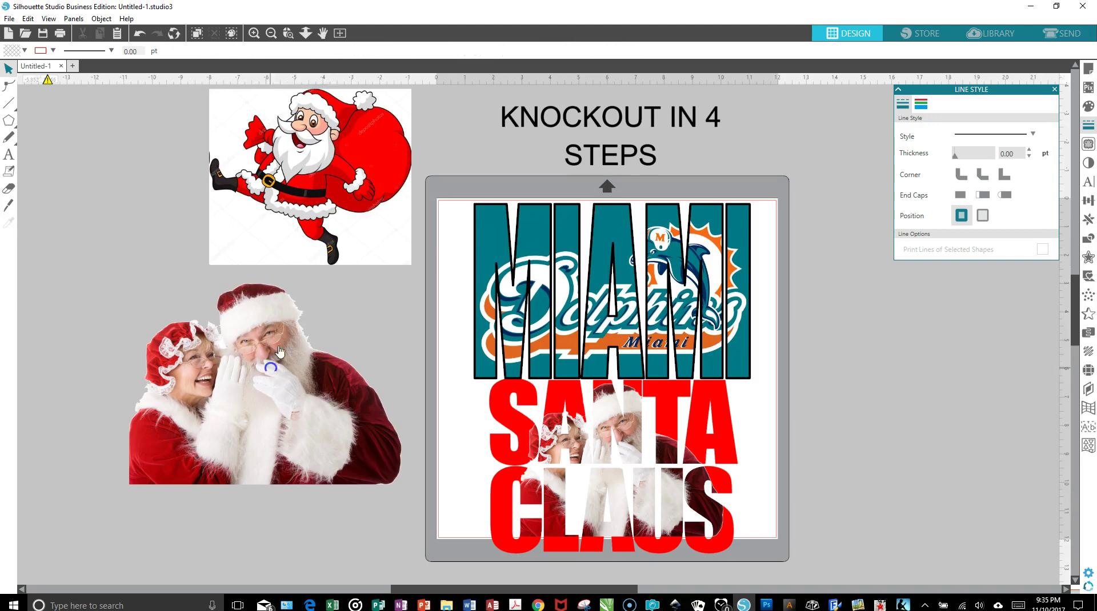
left_click_drag(334, 226, 251, 236)
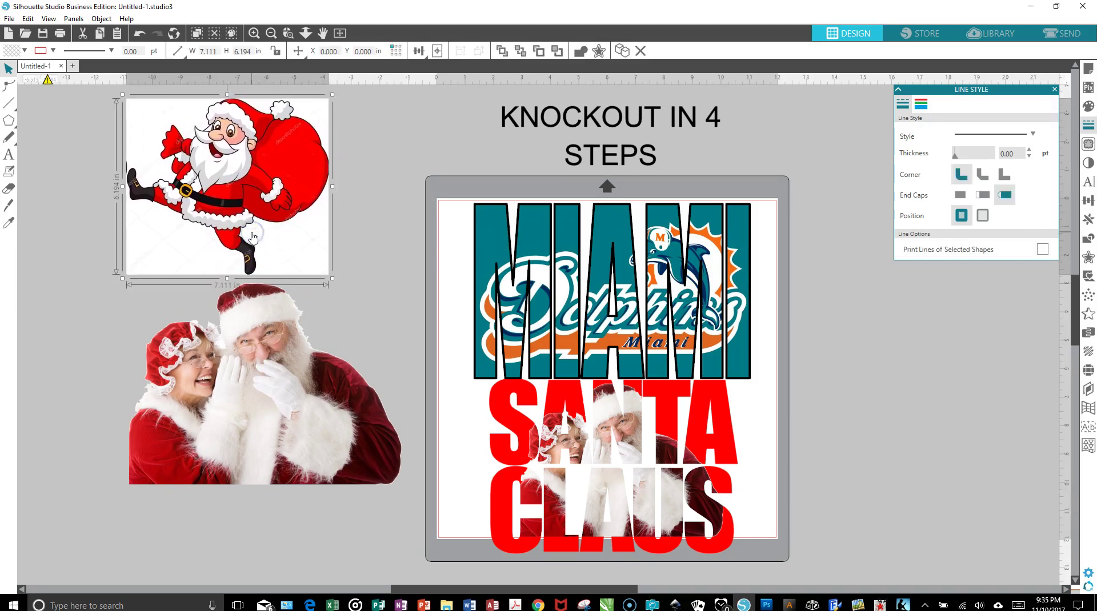
key("Delete")
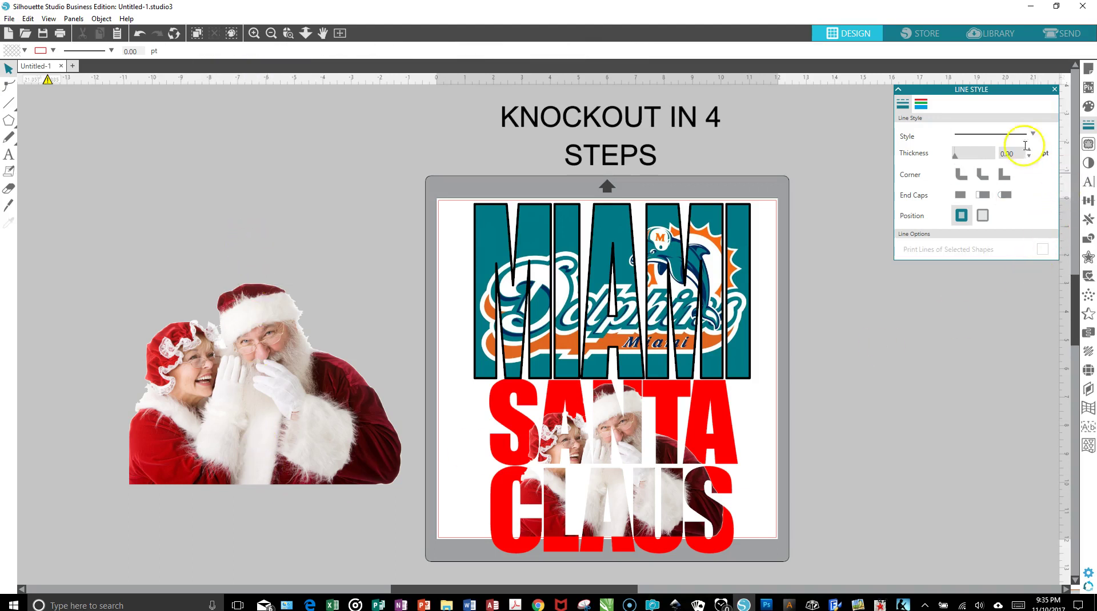
left_click(1054, 89)
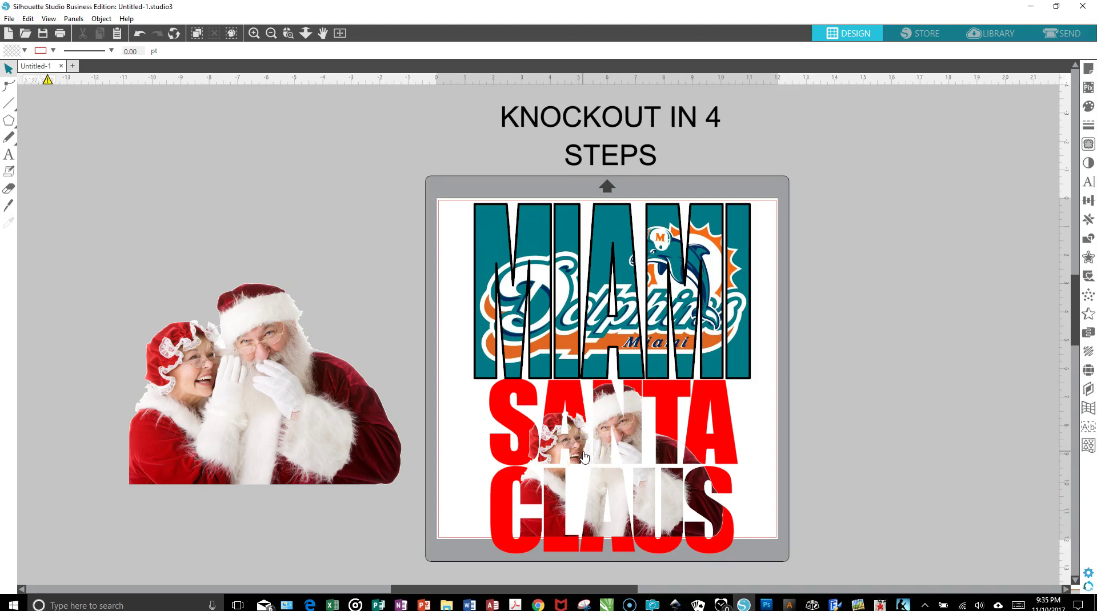
left_click(391, 512)
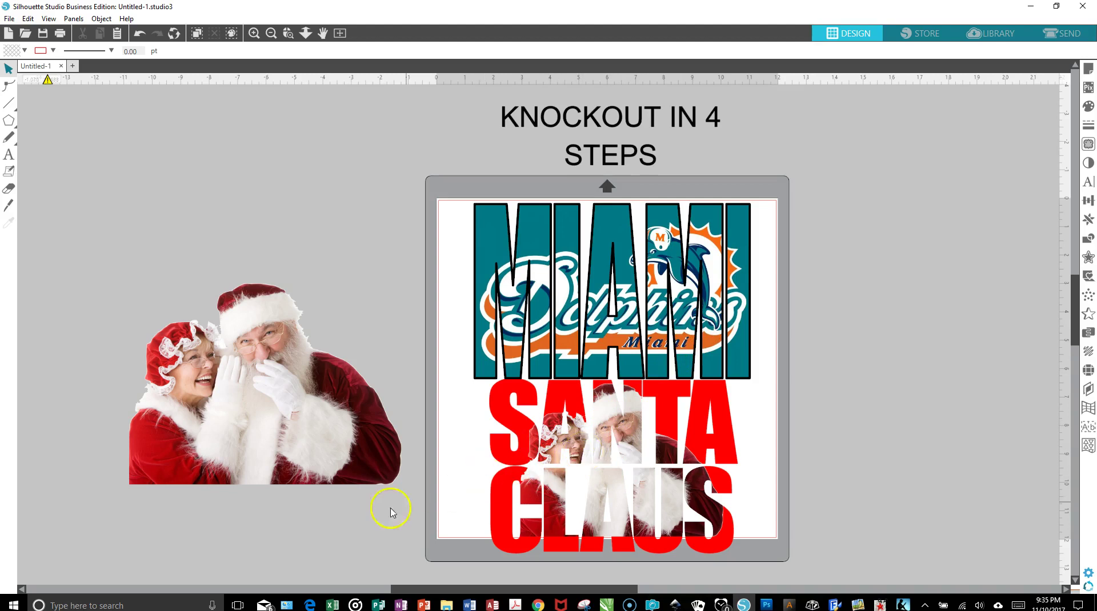